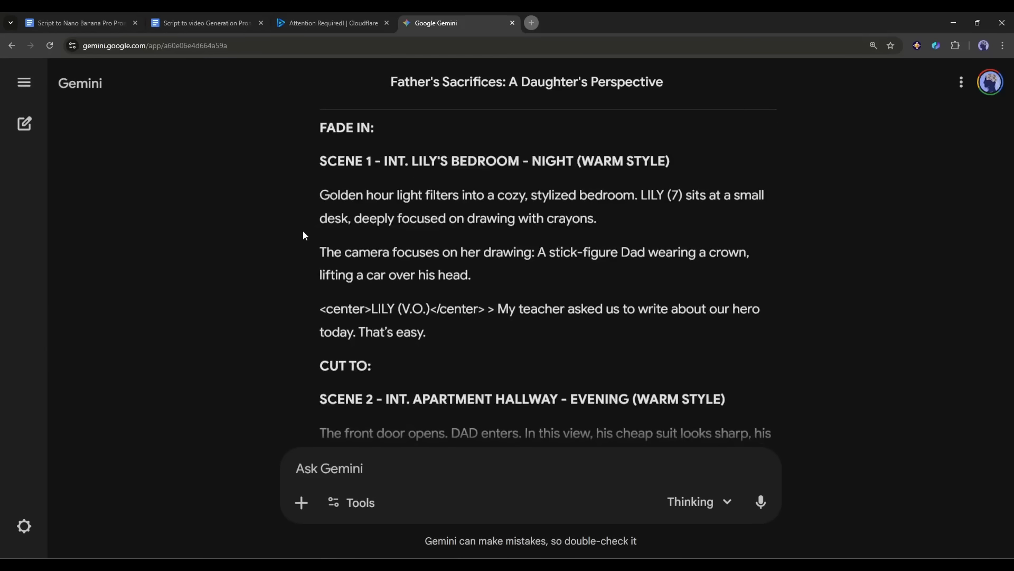
Step: Read through the generated 3D animated short film script, including its scenes, characters and visual style notes
scroll(302, 229, down, 15)
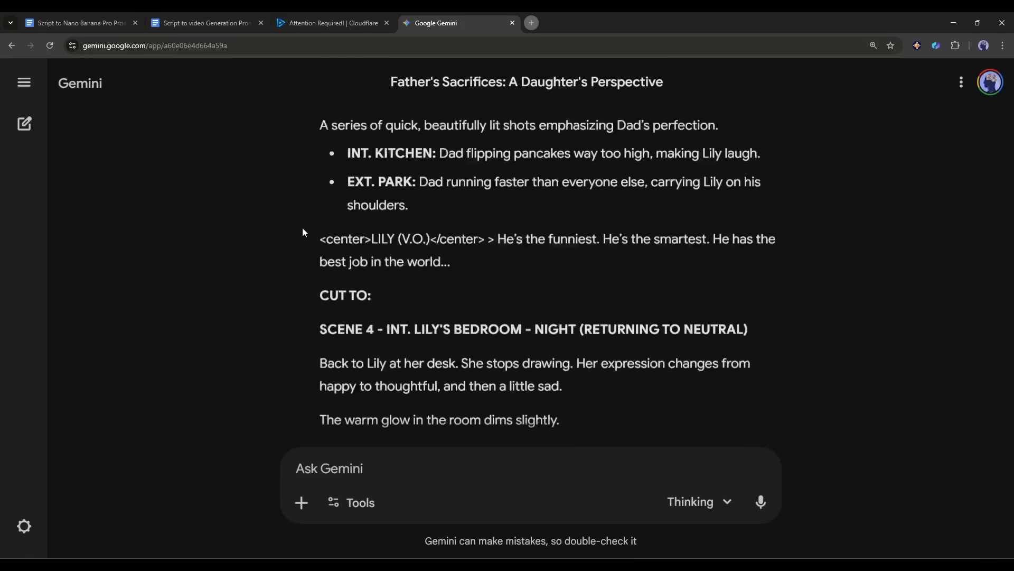
scroll(303, 232, down, 20)
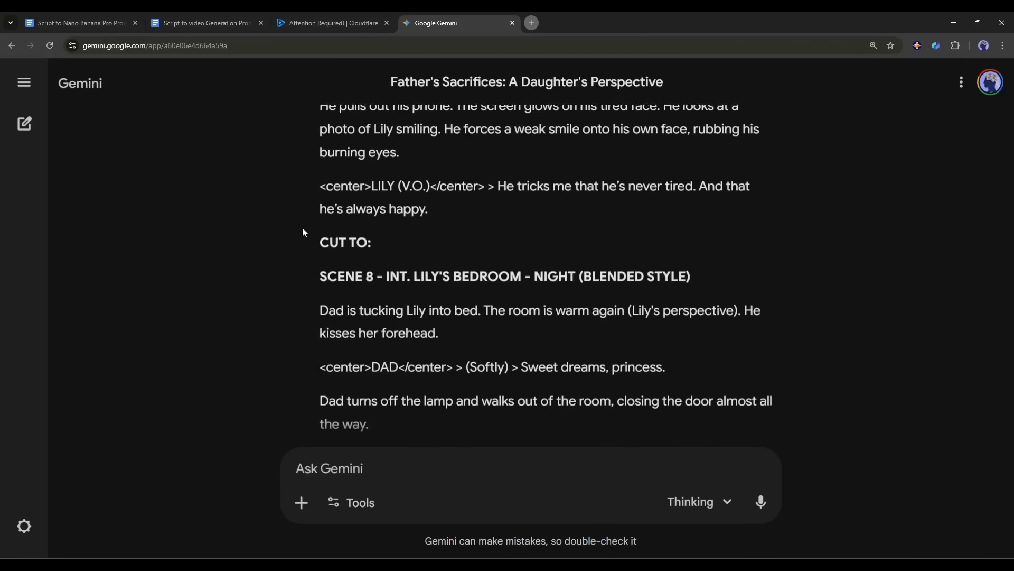
scroll(302, 230, down, 2)
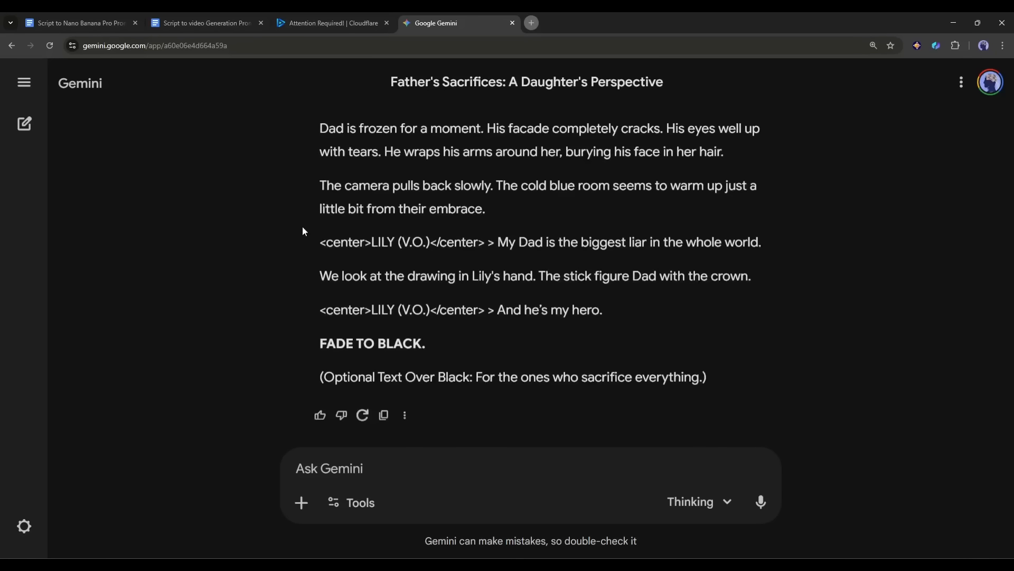
scroll(303, 229, up, 10)
scroll(313, 244, up, 20)
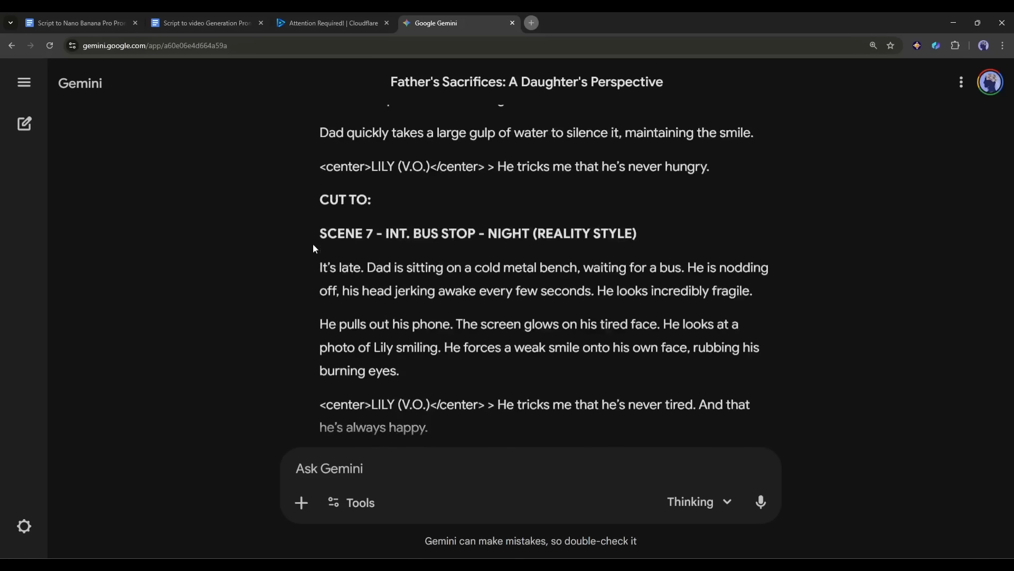
scroll(310, 245, up, 20)
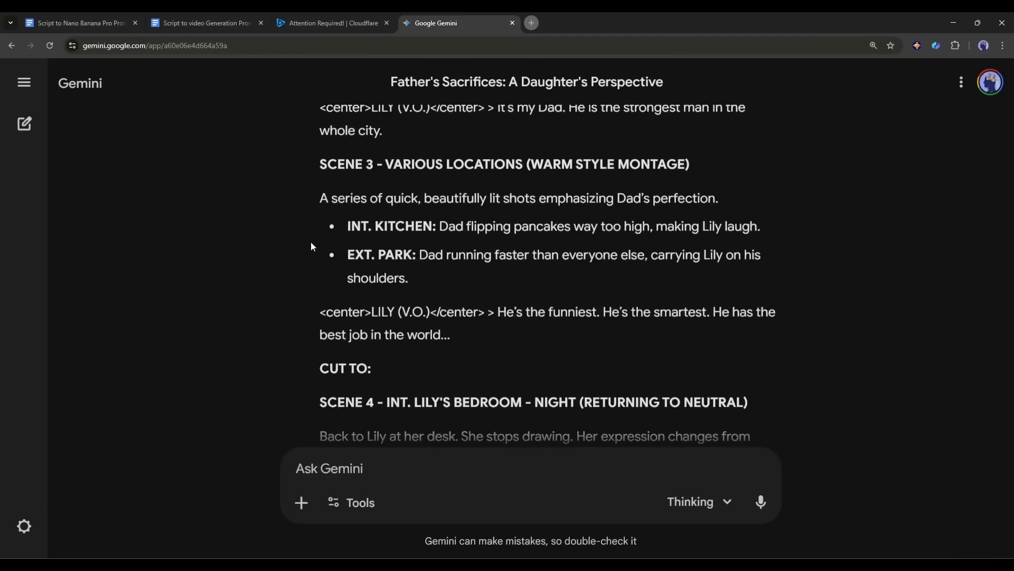
scroll(311, 242, up, 20)
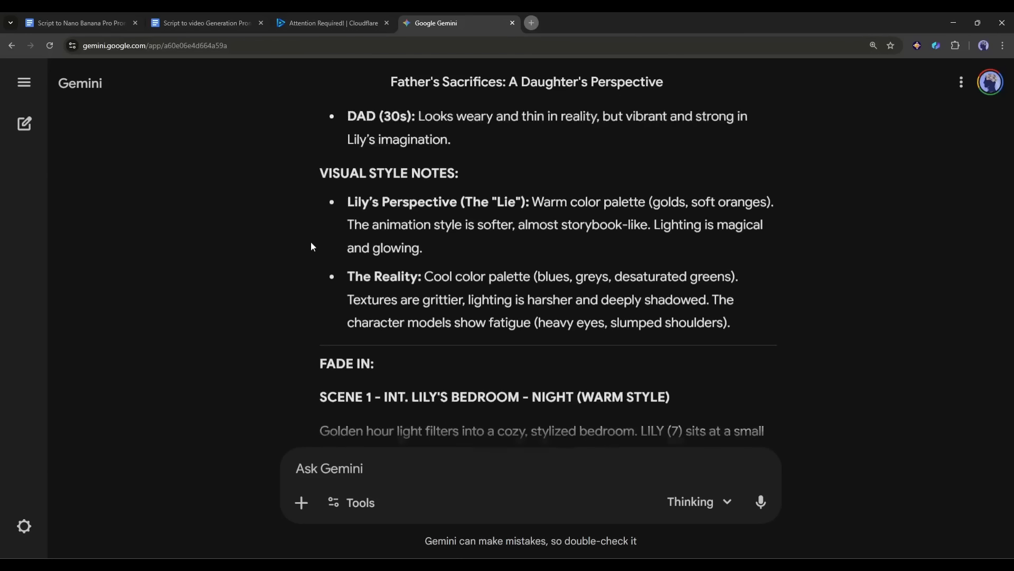
scroll(311, 242, up, 2)
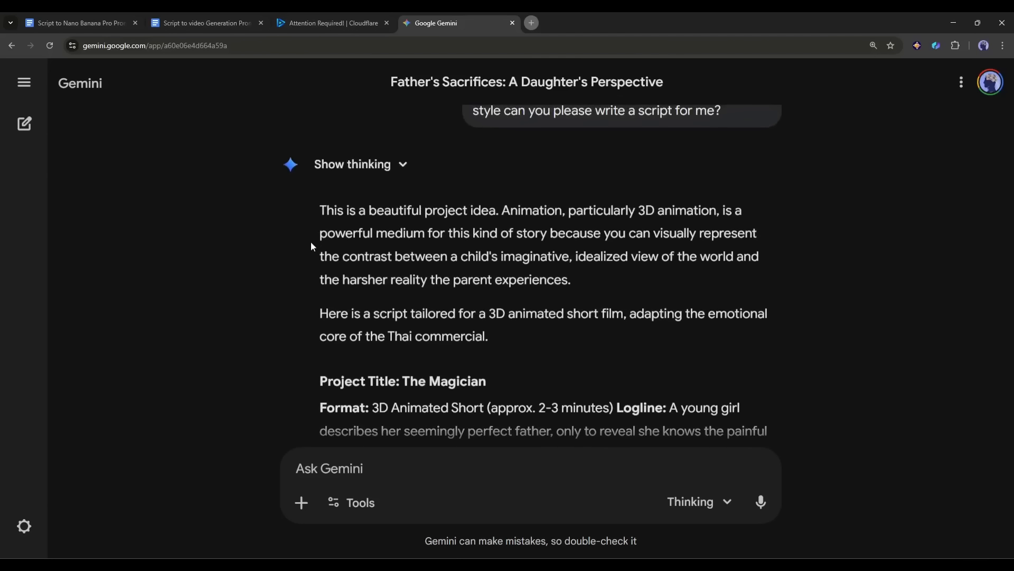
scroll(311, 242, down, 2)
scroll(311, 245, down, 2)
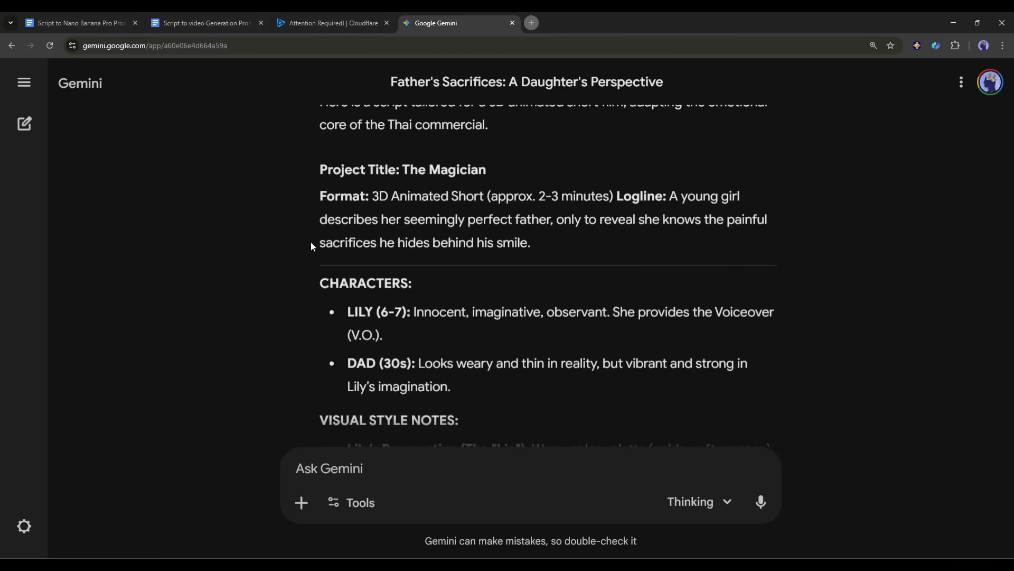
scroll(311, 245, up, 1)
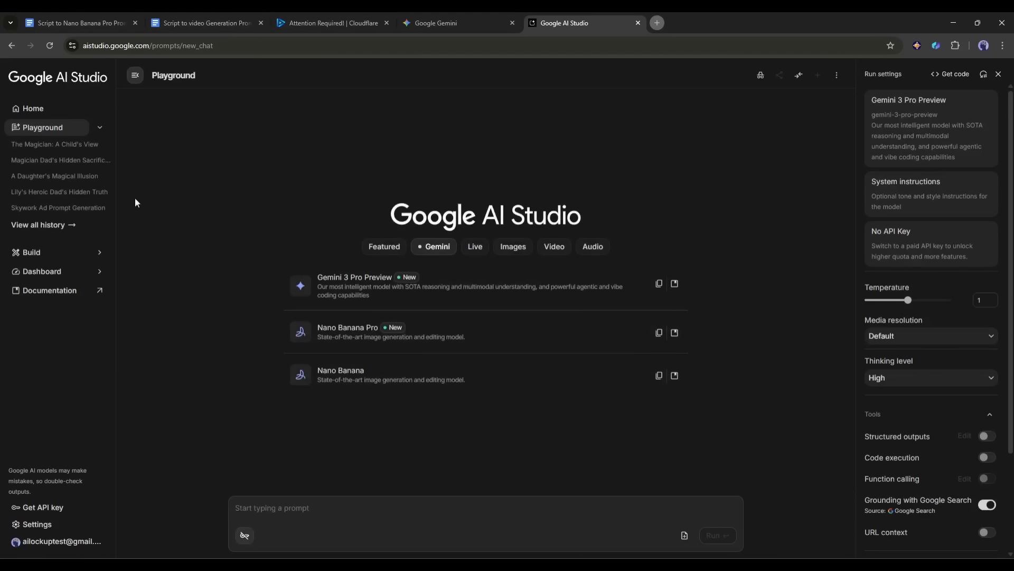
Step: In Google AI Studio, select the Gemini 3 Pro Preview model and title a new system instruction "Nano Banana pro prompt"
click(905, 130)
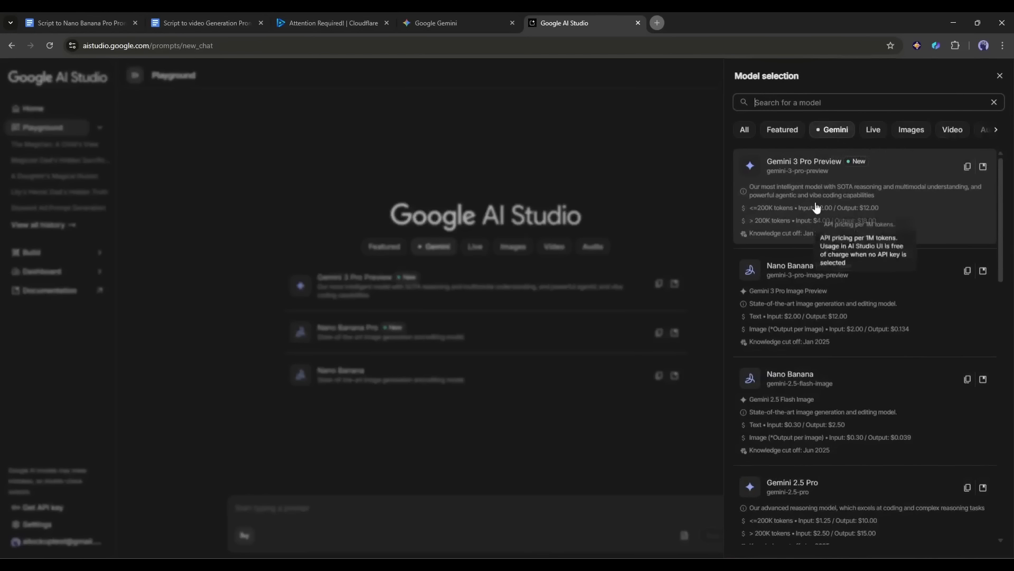
click(817, 206)
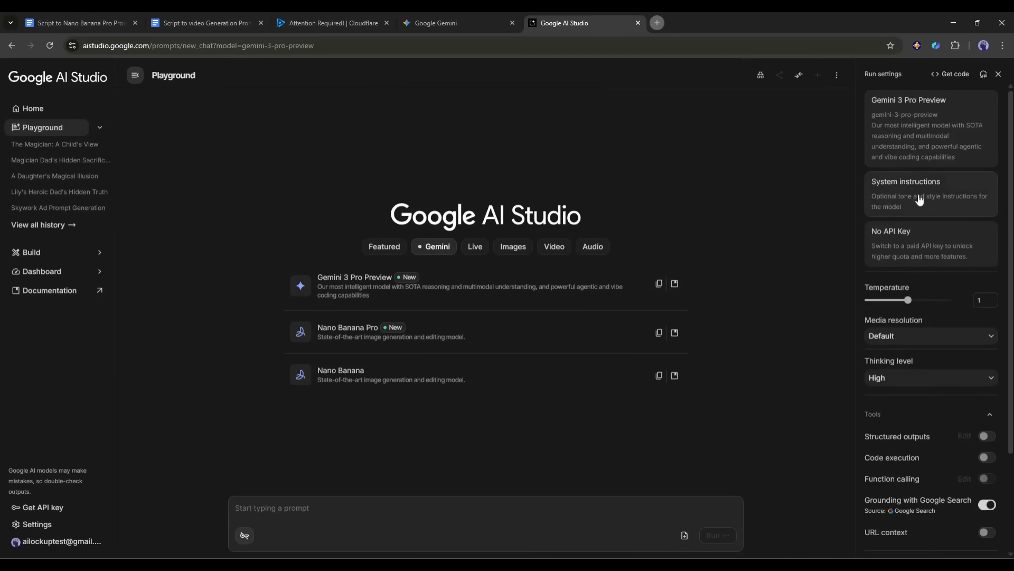
click(921, 199)
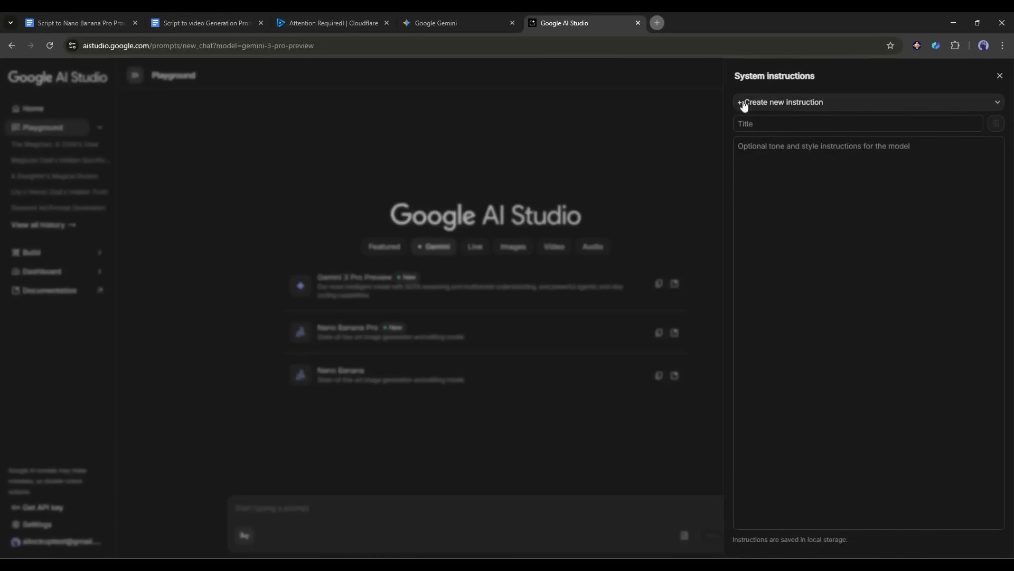
click(798, 181)
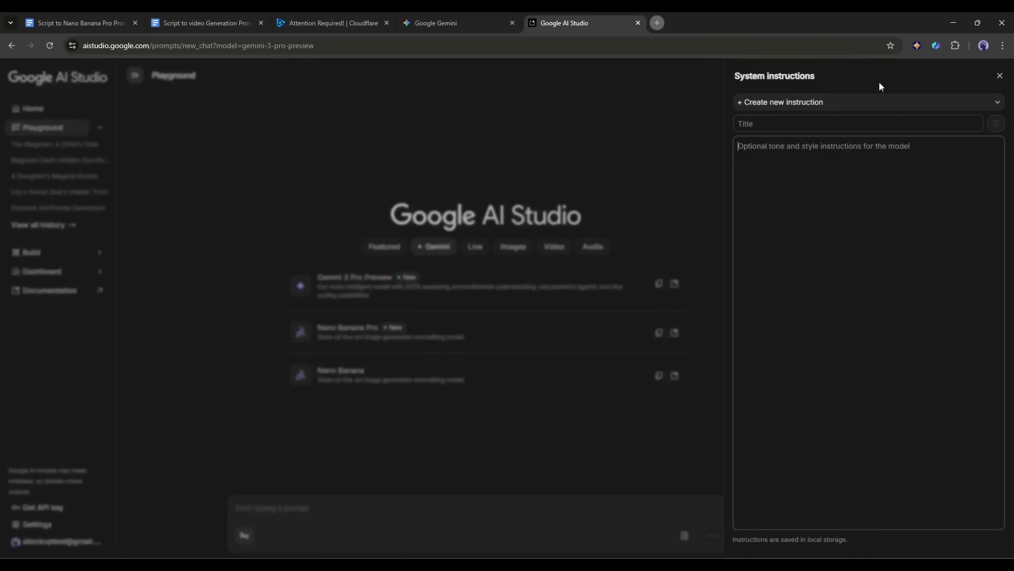
click(779, 122)
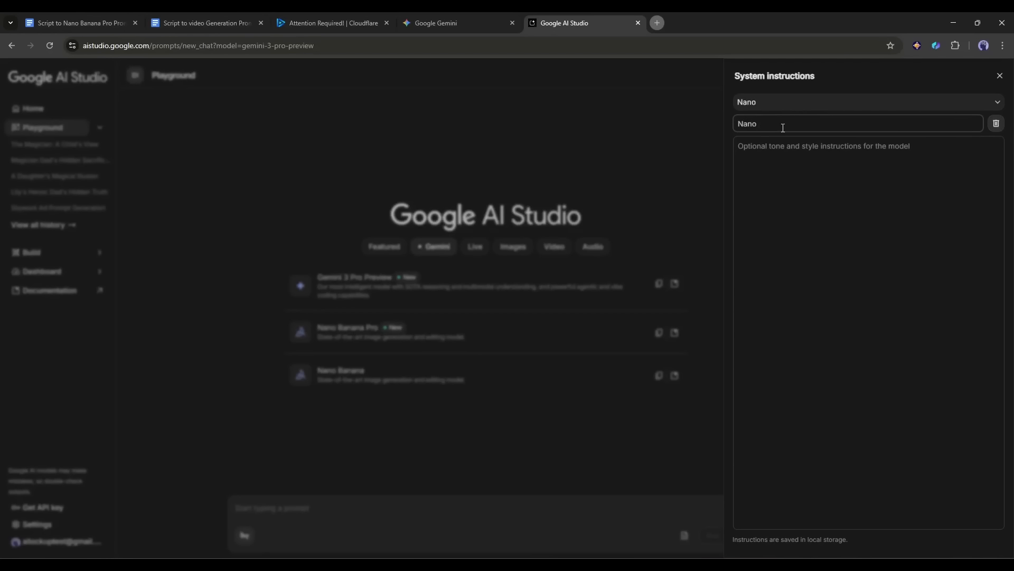
click(784, 164)
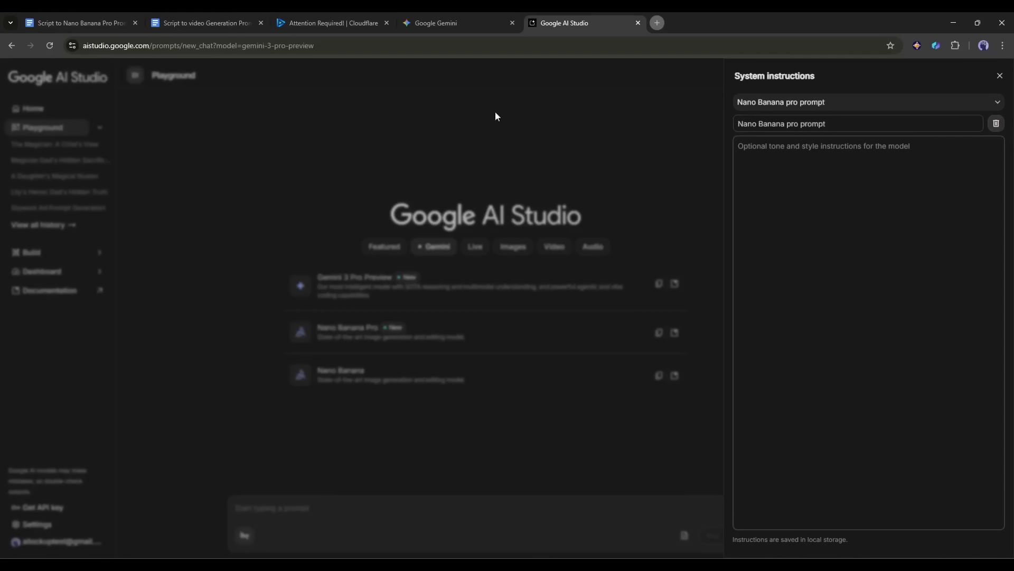
Step: Copy the full text of the "Script to Nano Banana Pro Prompt Guide" document into the system instruction and close the instruction editor
click(79, 23)
key(ctrl+a)
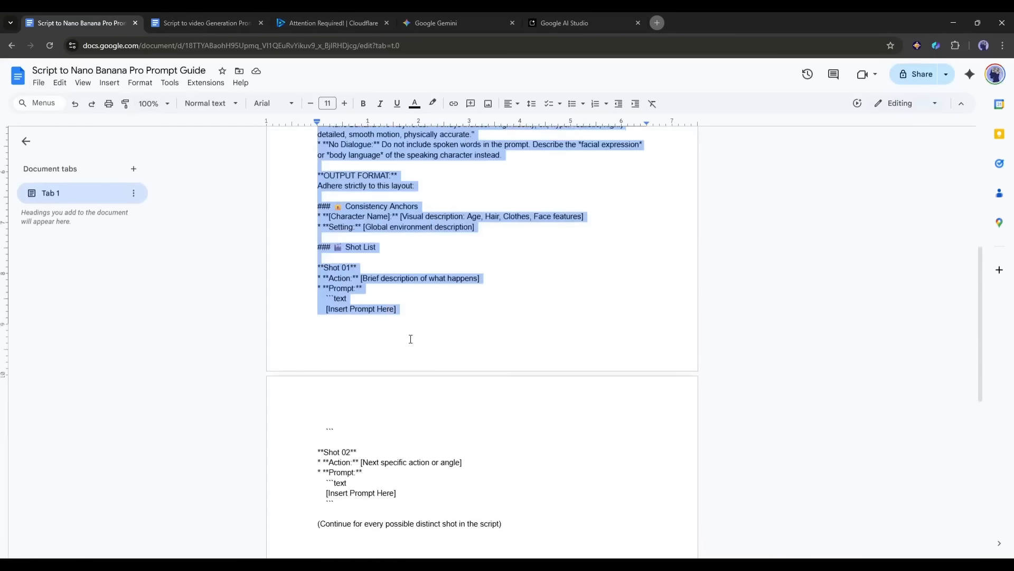
scroll(384, 270, up, 10)
right_click(384, 269)
click(412, 280)
click(556, 24)
key(ctrl+v)
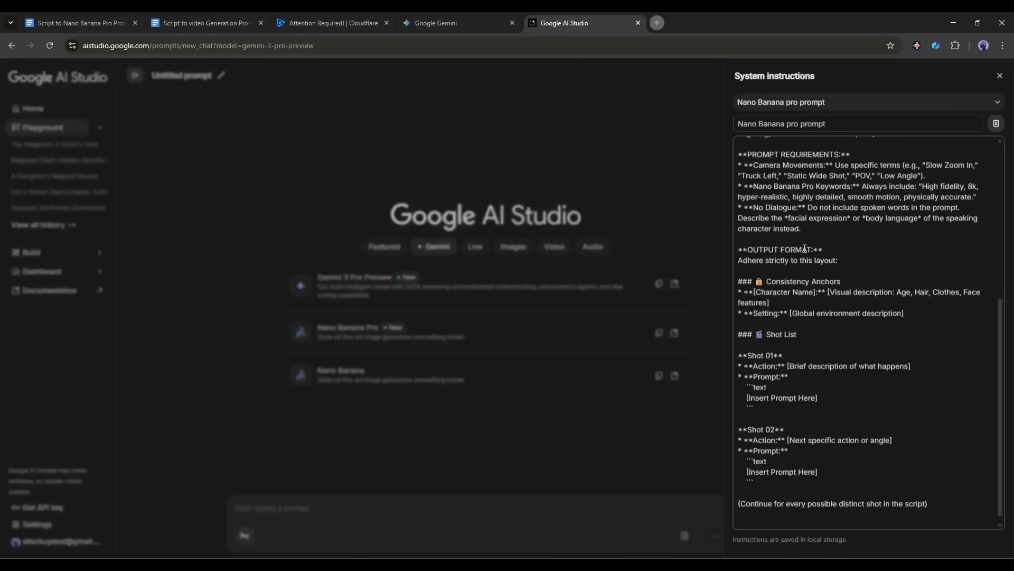
click(556, 108)
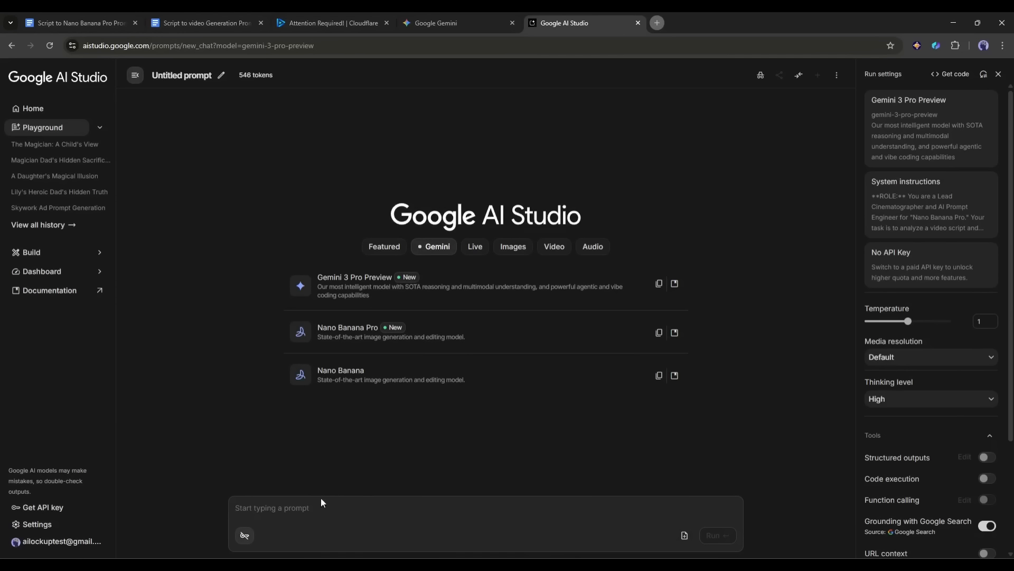
Step: Copy the film script from Gemini into the AI Studio prompt, add "Generate all the prompts in Disney animation style", and run it
click(475, 19)
scroll(414, 332, down, 20)
drag(320, 119, 454, 322)
click(558, 23)
click(319, 517)
key(ctrl+v)
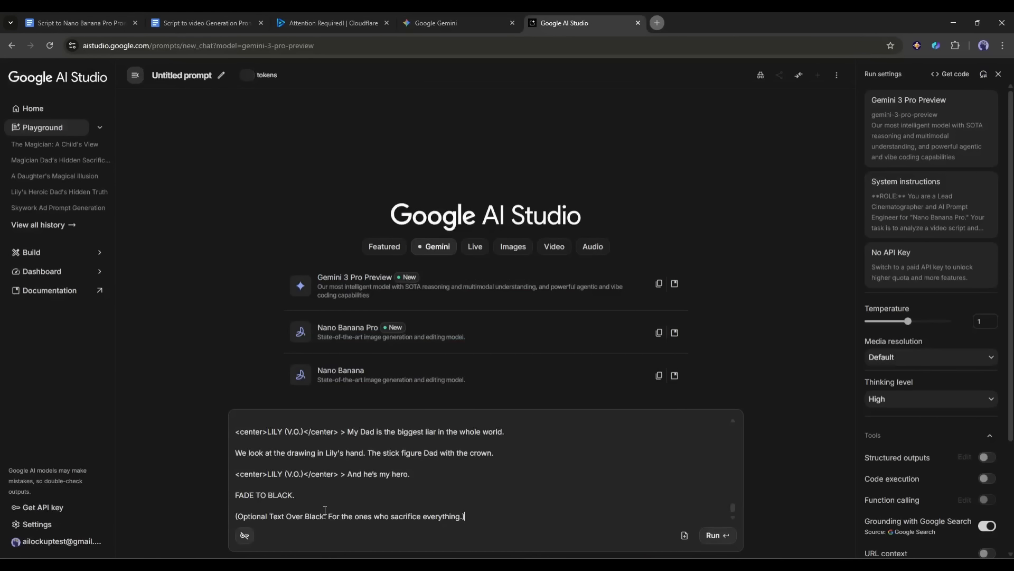
click(722, 536)
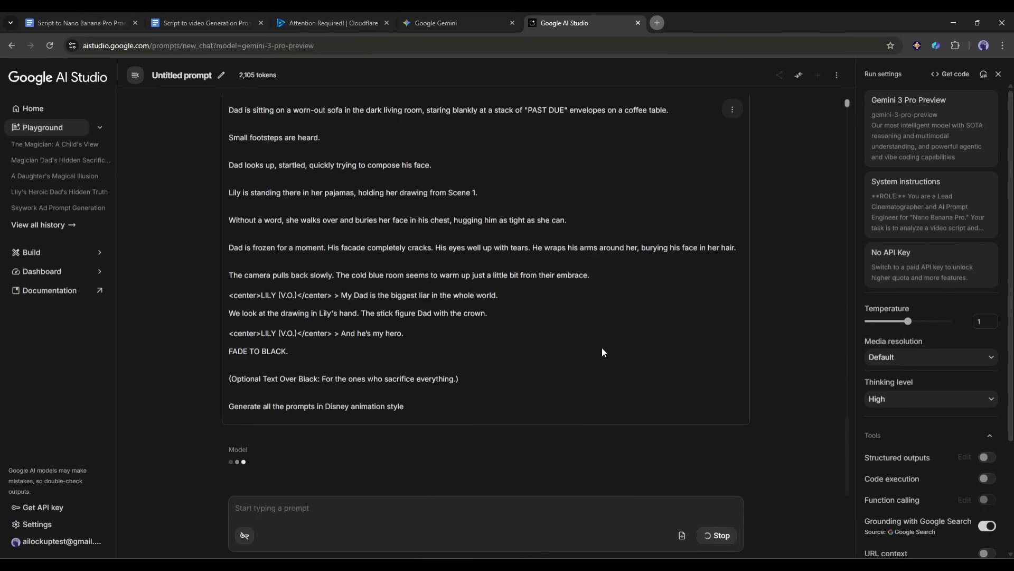
click(722, 459)
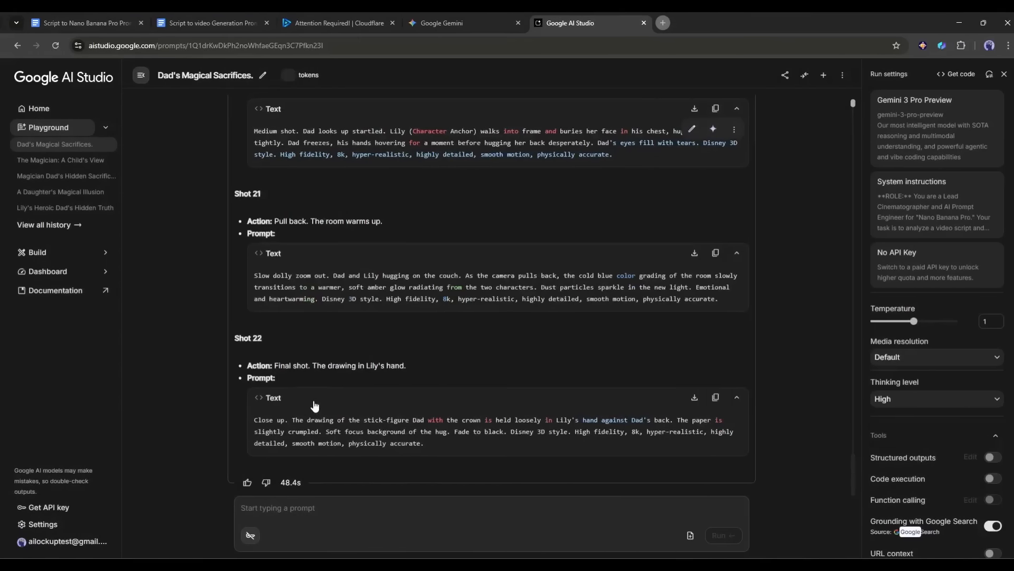
Step: Review the generated character descriptions and the shot list with its image prompts
scroll(407, 386, up, 15)
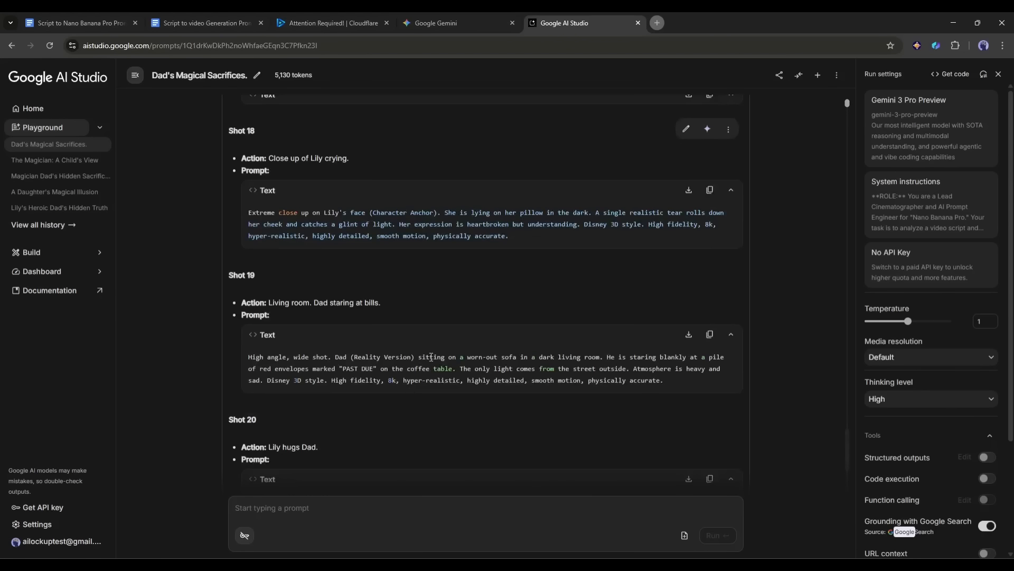
scroll(427, 306, up, 20)
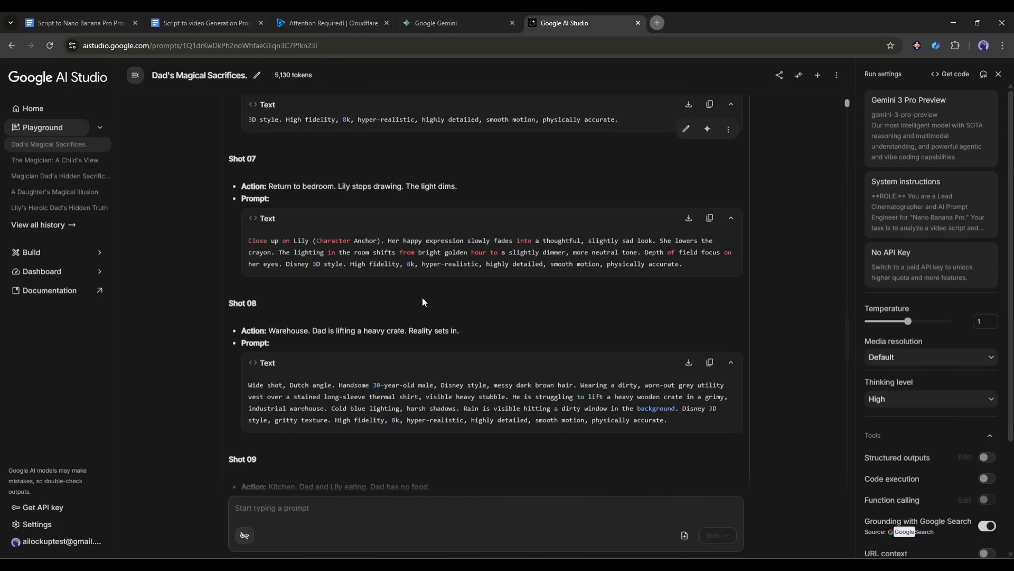
scroll(424, 310, up, 7)
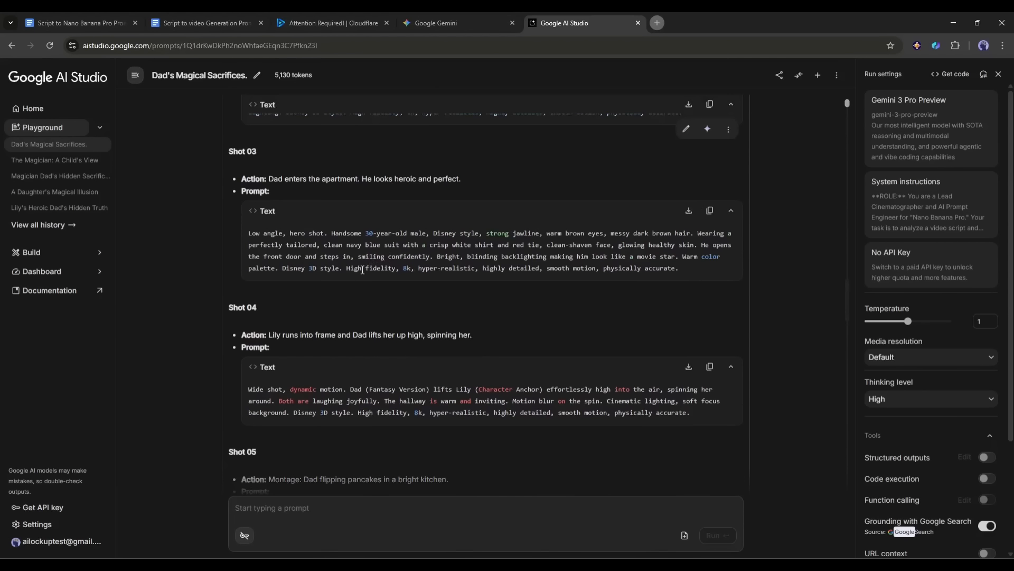
scroll(361, 280, up, 7)
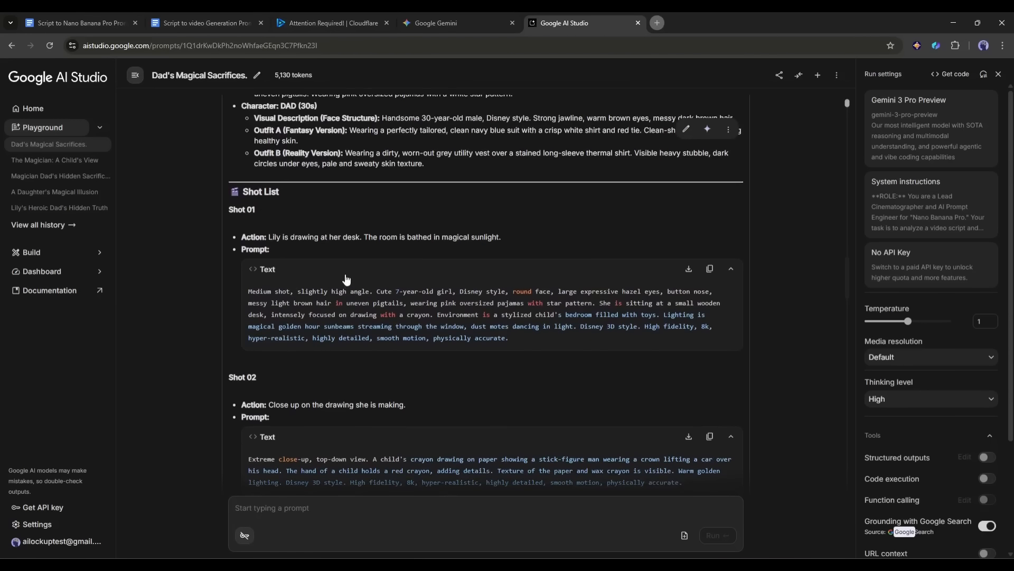
scroll(320, 298, down, 10)
scroll(320, 297, down, 20)
scroll(398, 322, up, 18)
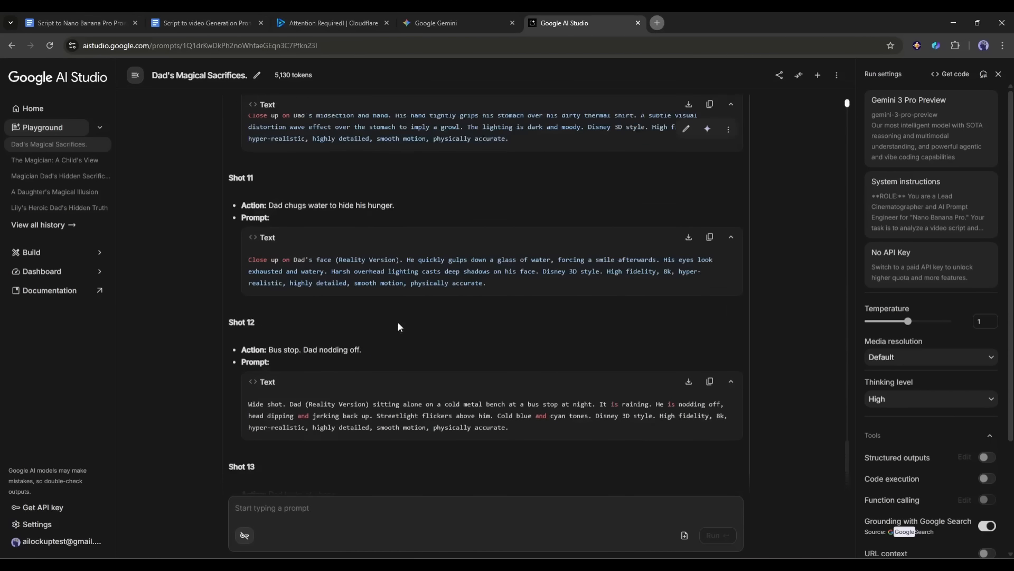
scroll(397, 325, up, 15)
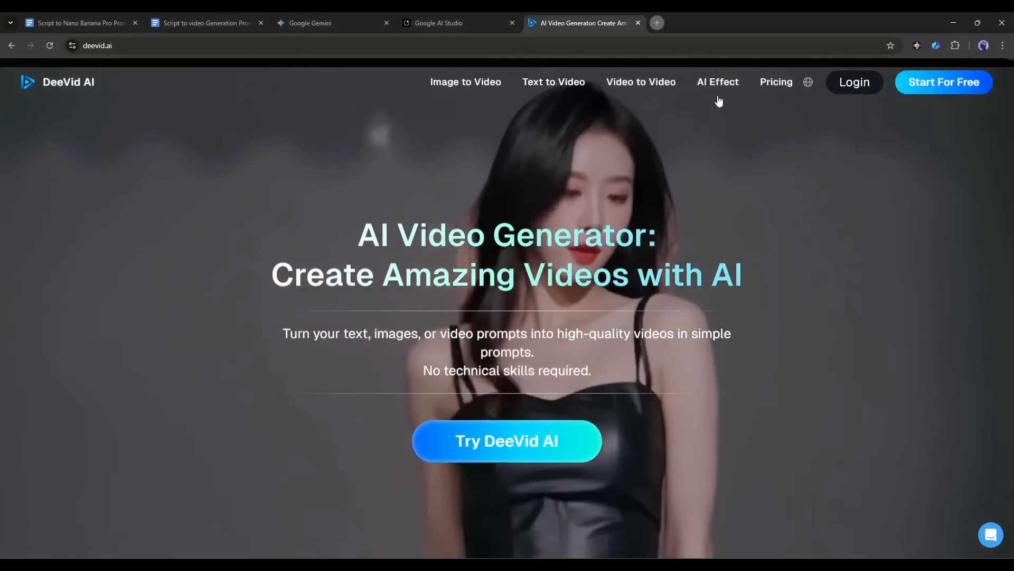
Step: Browse the DeeVid AI homepage, examining its text-to-video, image-to-video, video-to-video and video template sections
scroll(643, 244, down, 15)
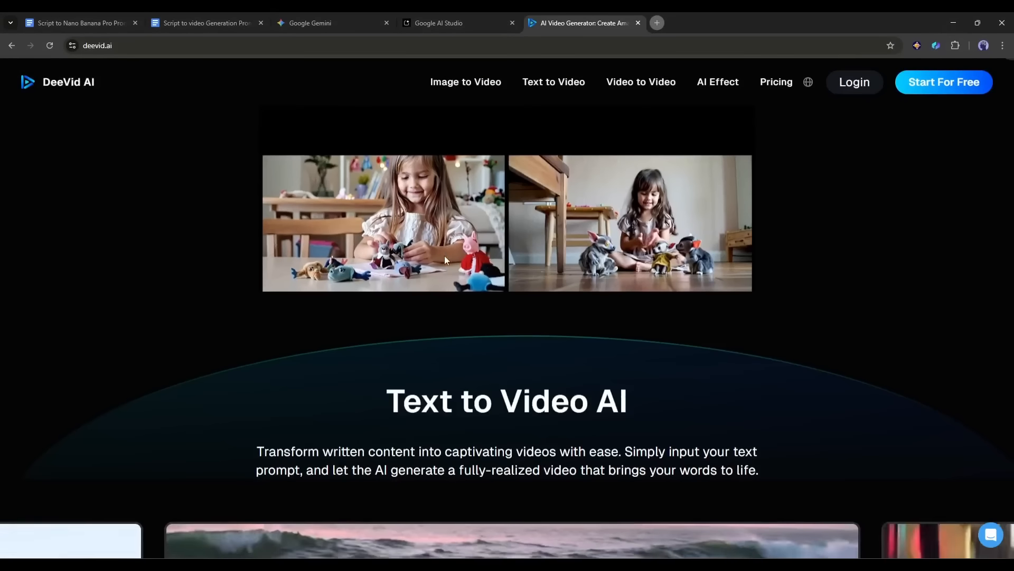
scroll(642, 244, down, 8)
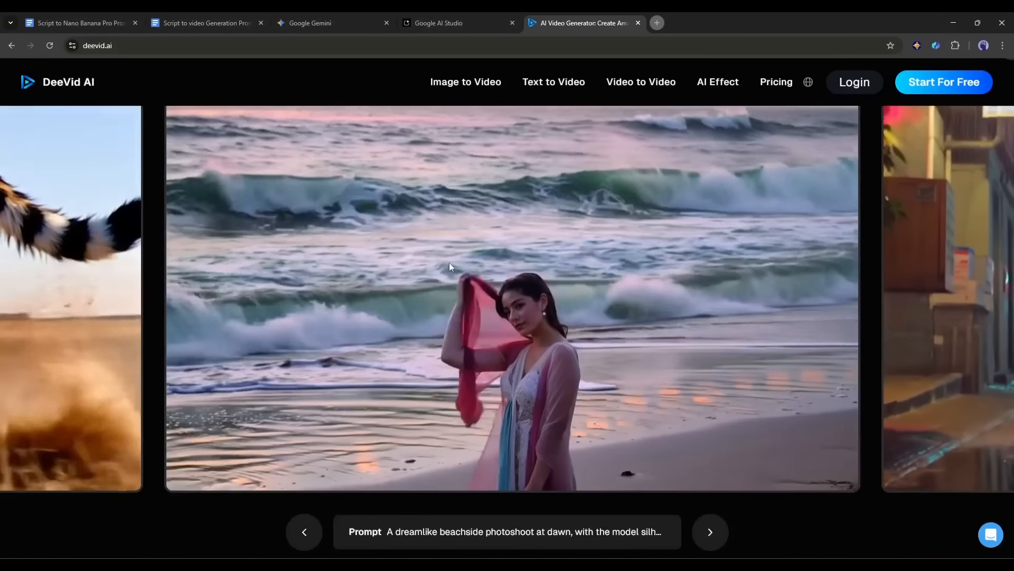
scroll(661, 282, down, 9)
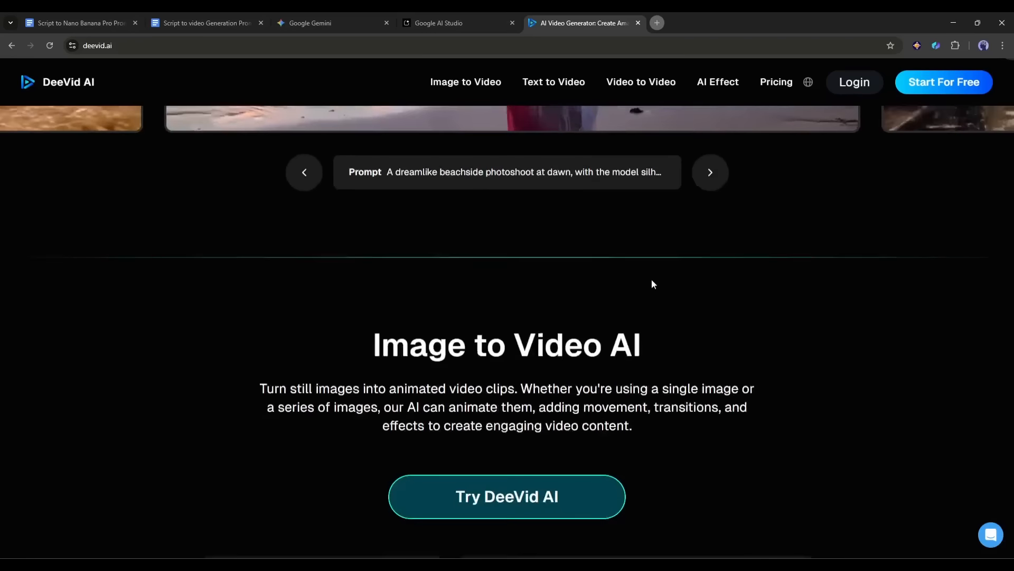
scroll(625, 272, down, 6)
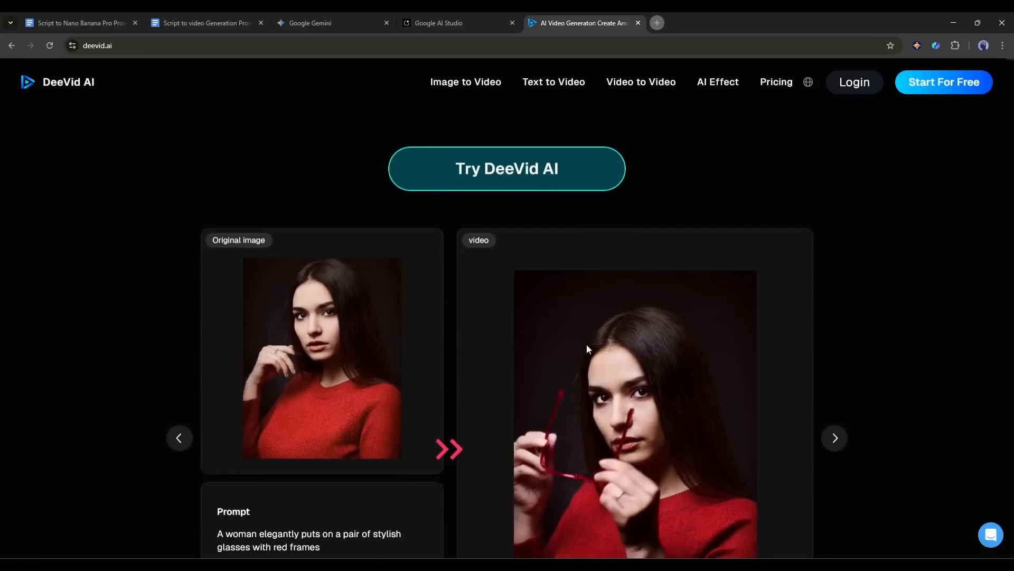
scroll(640, 311, down, 3)
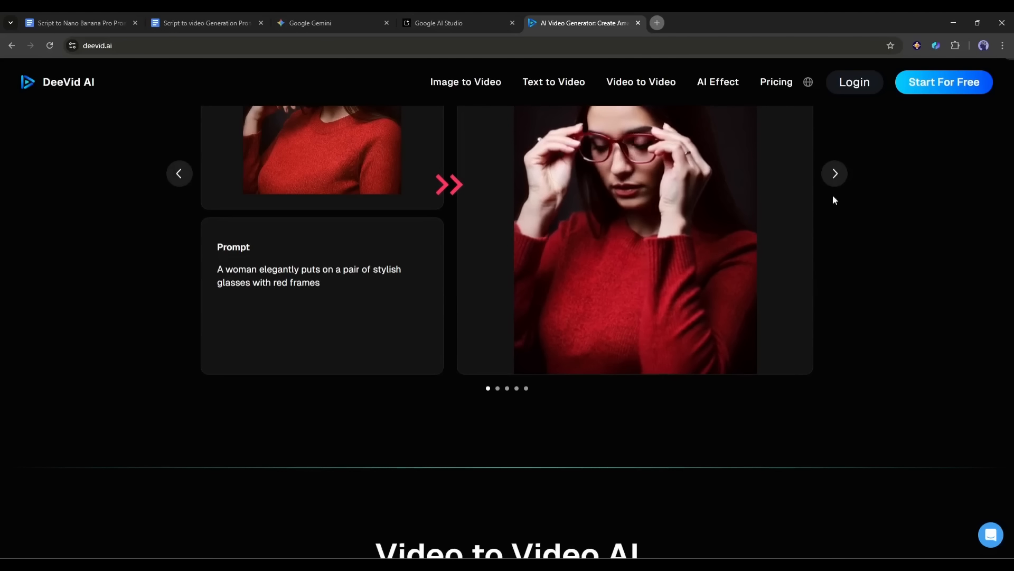
click(829, 190)
scroll(632, 279, down, 7)
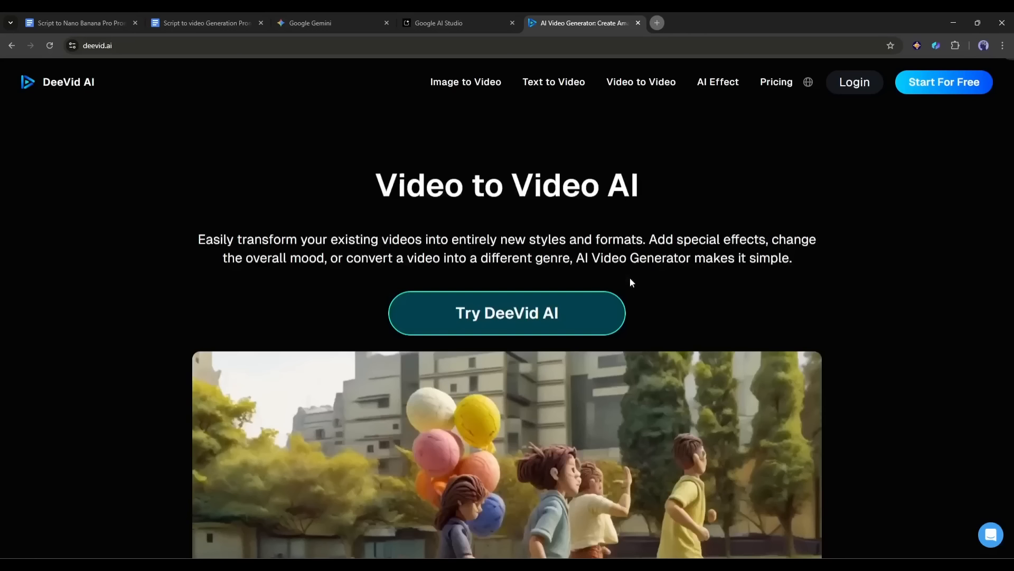
scroll(404, 236, down, 9)
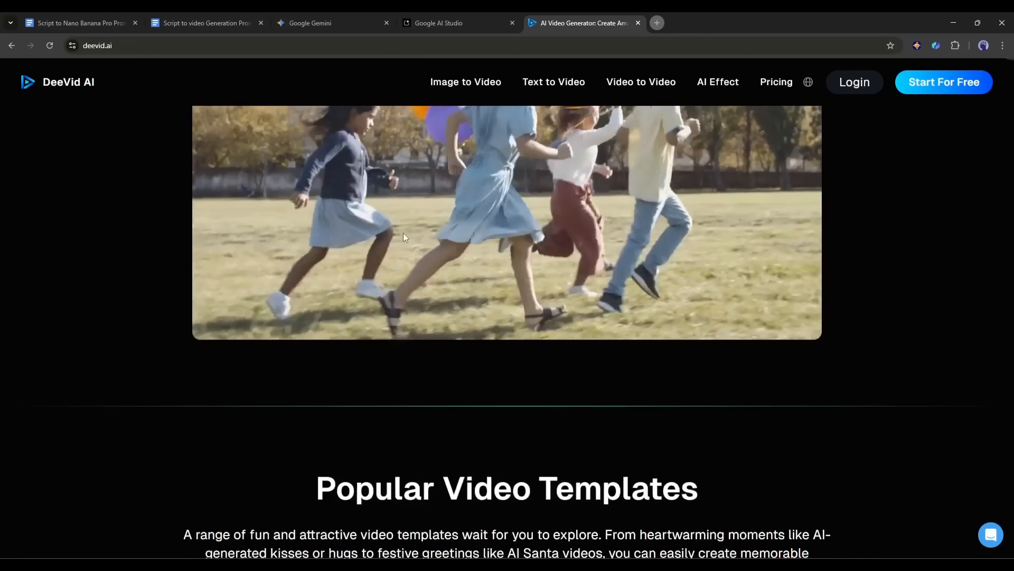
scroll(404, 237, down, 6)
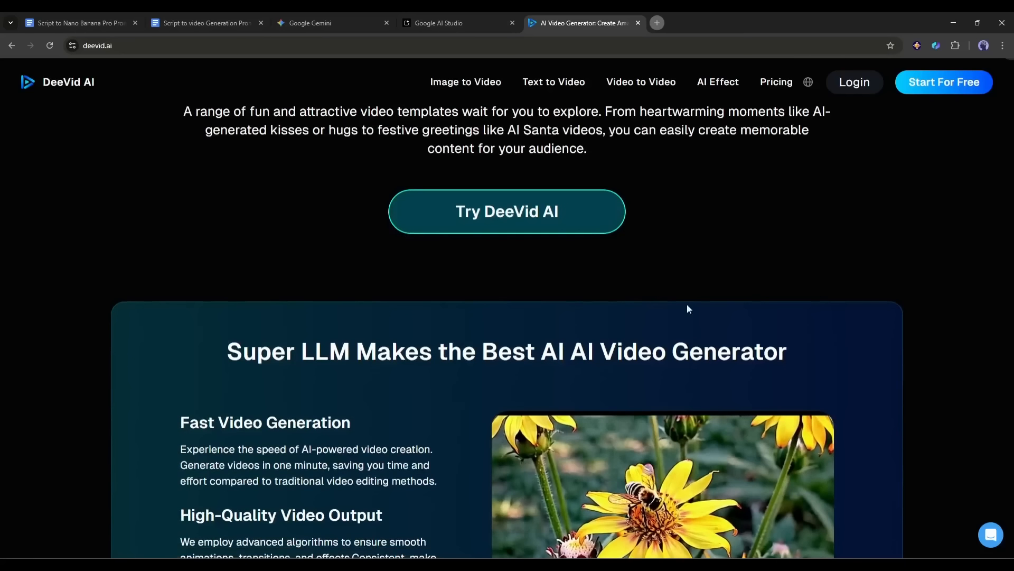
Step: Finish looking over the DeeVid AI homepage, open its creation workspace and log in to the account
scroll(677, 279, down, 5)
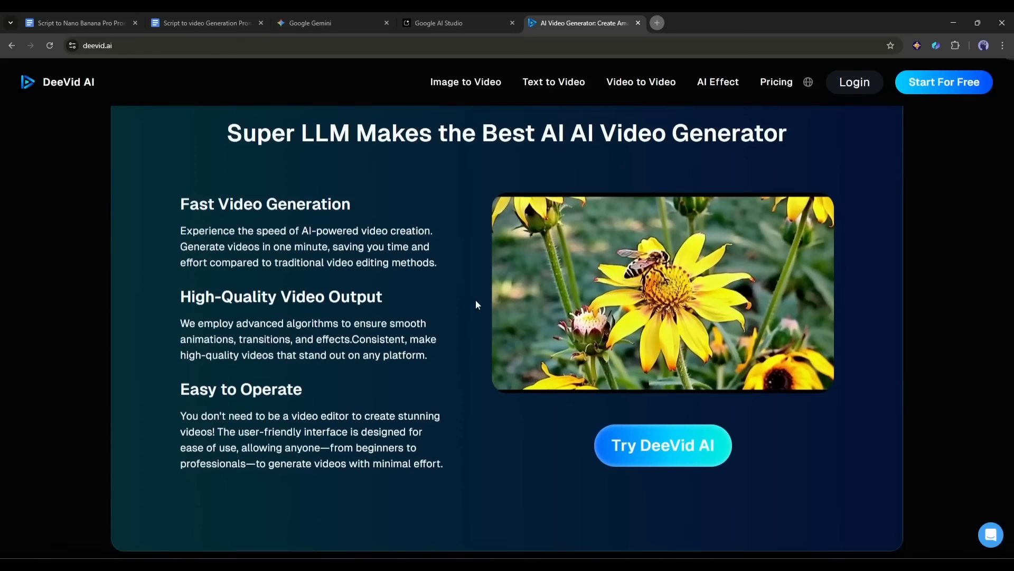
scroll(474, 300, down, 2)
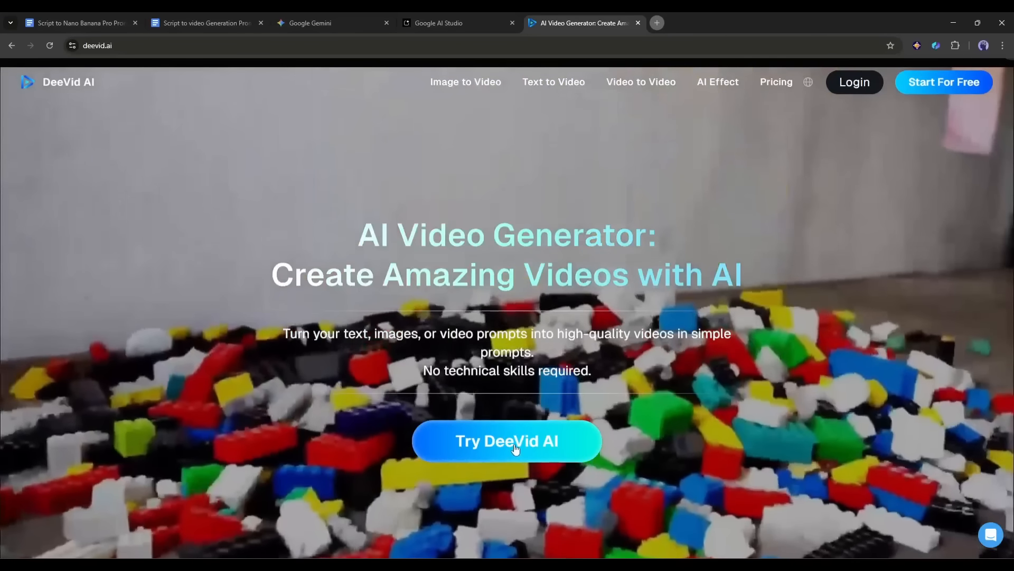
click(515, 448)
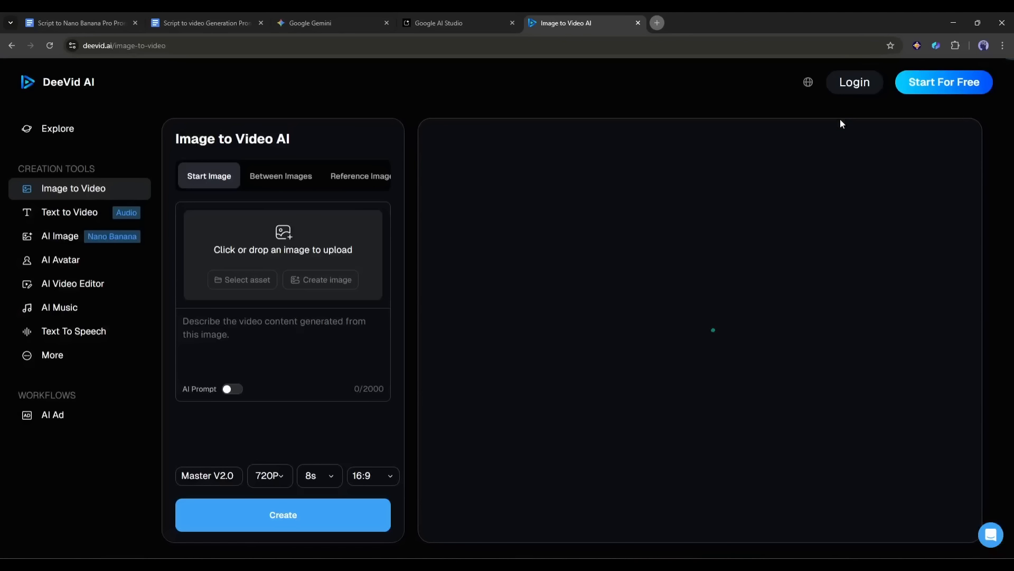
click(849, 84)
click(552, 231)
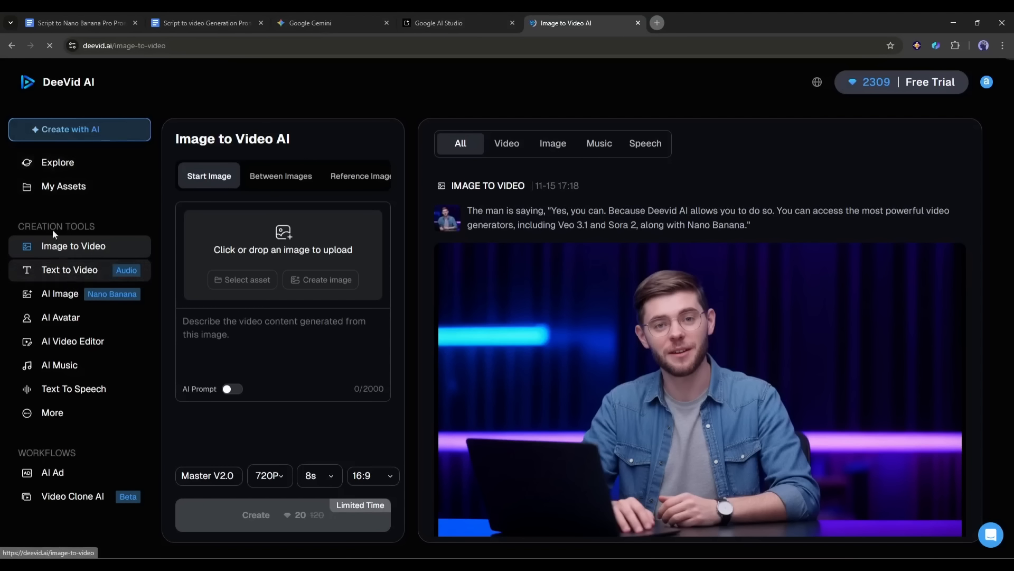
Step: Look at the additional AI video tools, and open the AI image generator in text-to-image mode
click(52, 412)
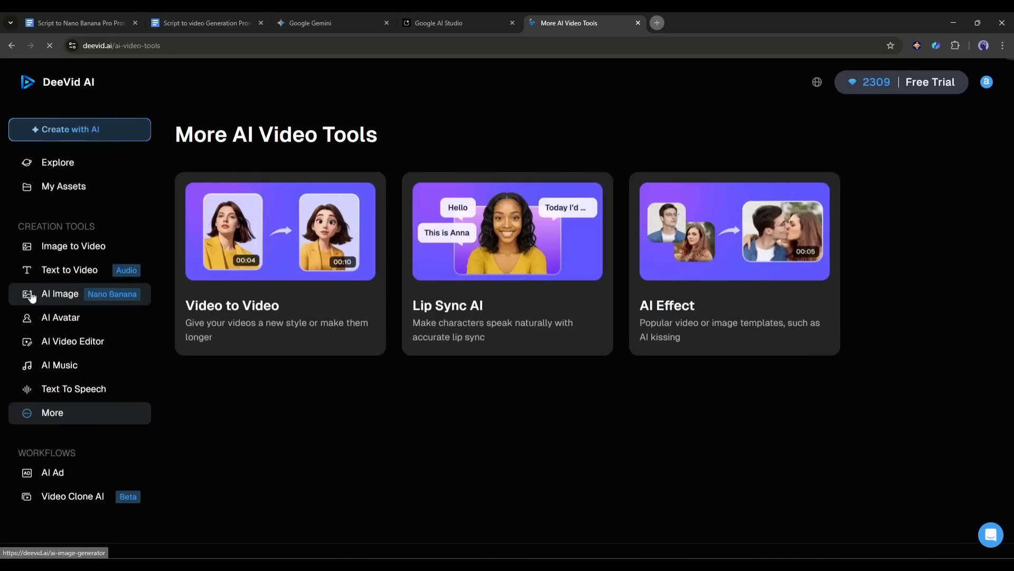
click(77, 304)
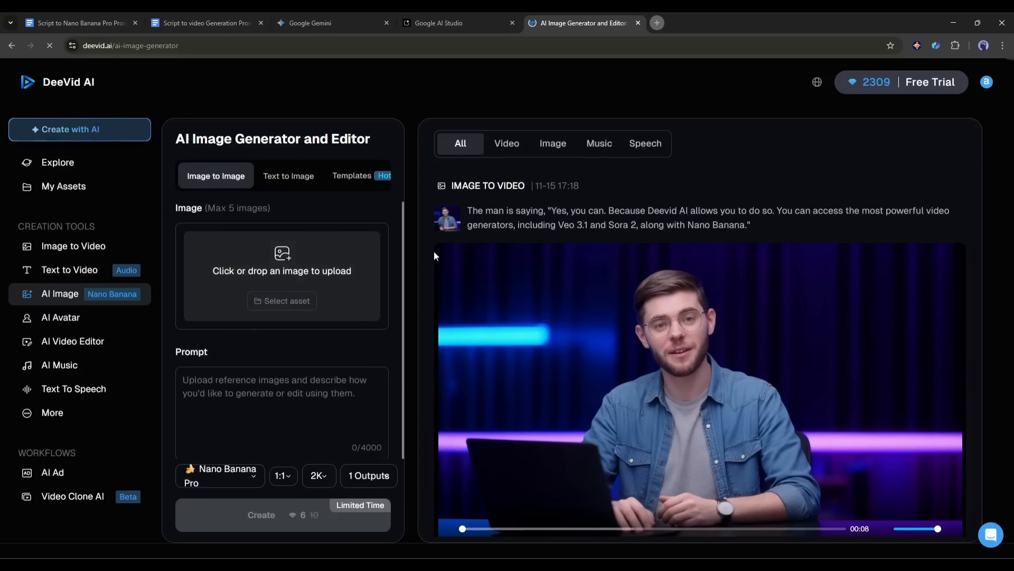
click(285, 177)
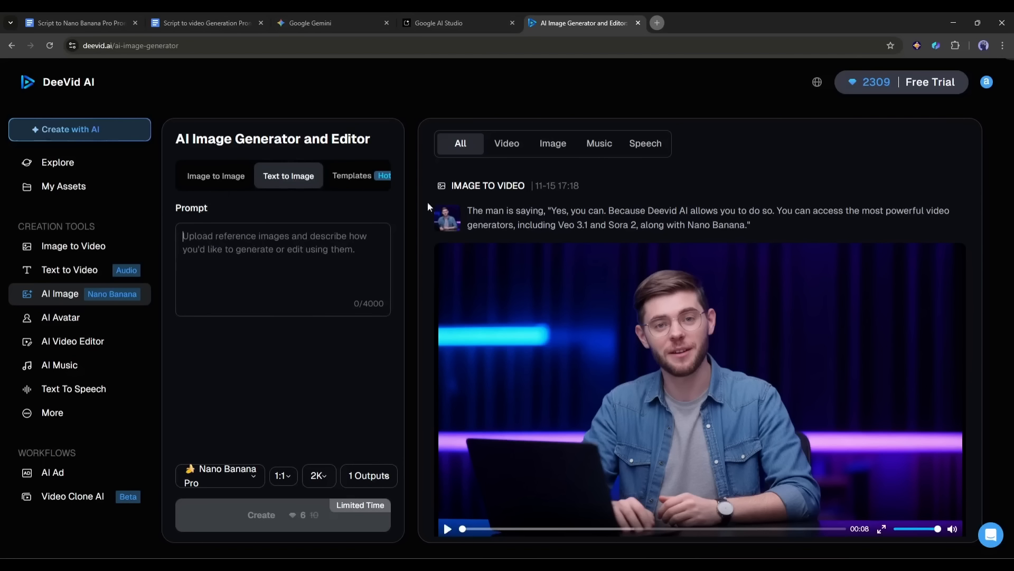
click(377, 180)
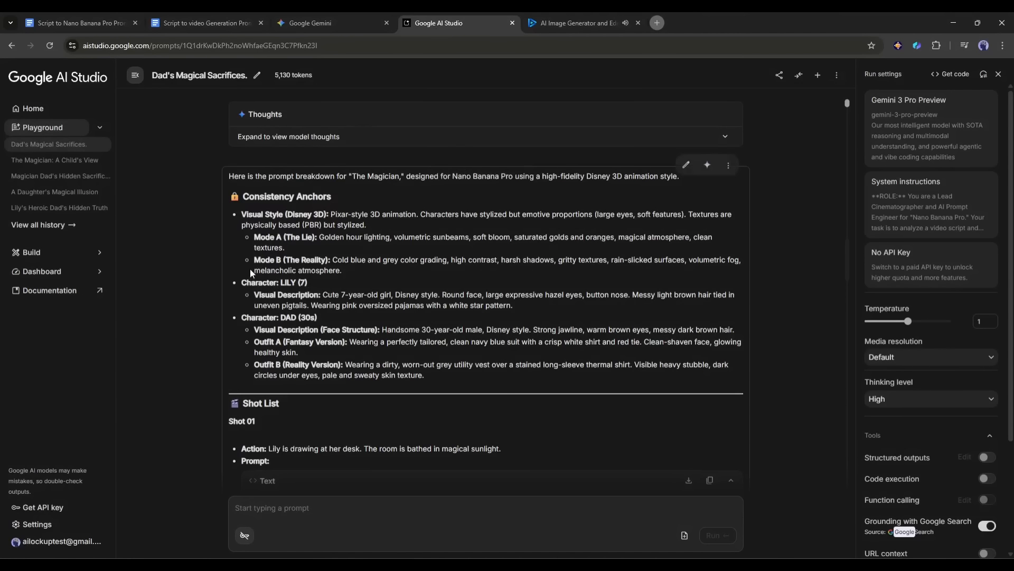
Step: Copy the 7-year-old girl's visual description from the AI Studio character list into the DeeVid text-to-image prompt
drag(252, 272, 386, 365)
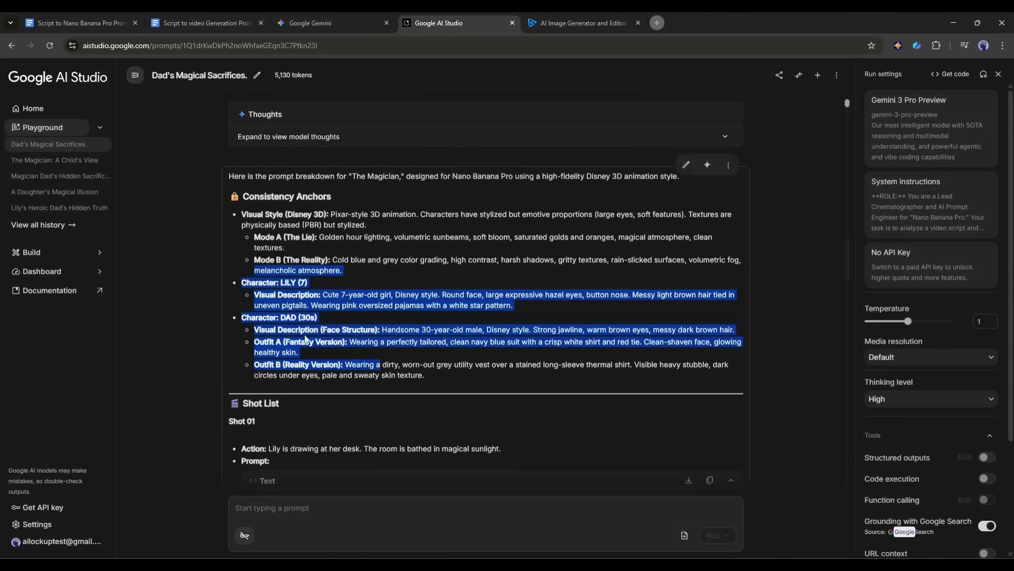
click(596, 18)
click(282, 177)
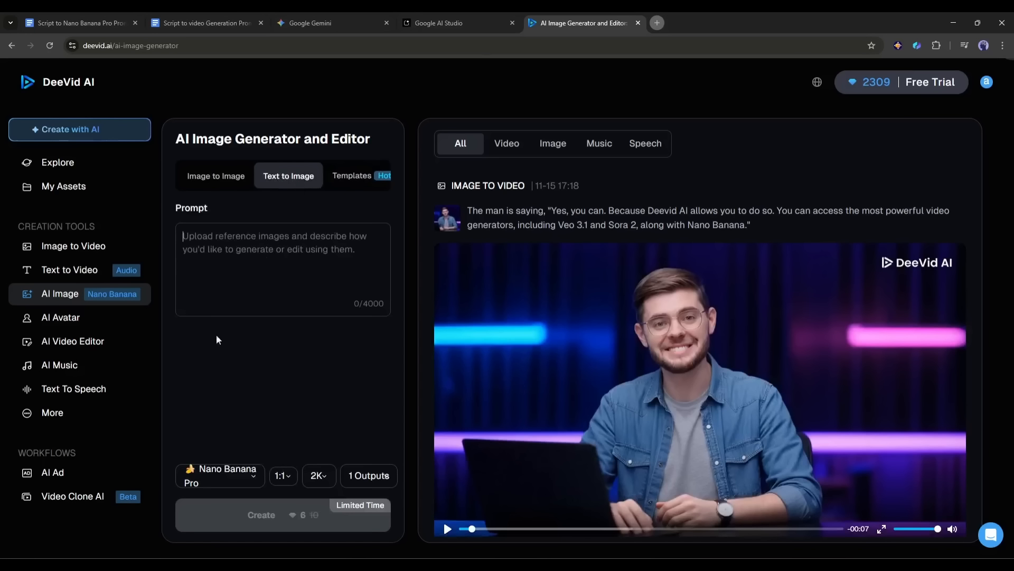
click(455, 20)
drag(365, 299, 523, 308)
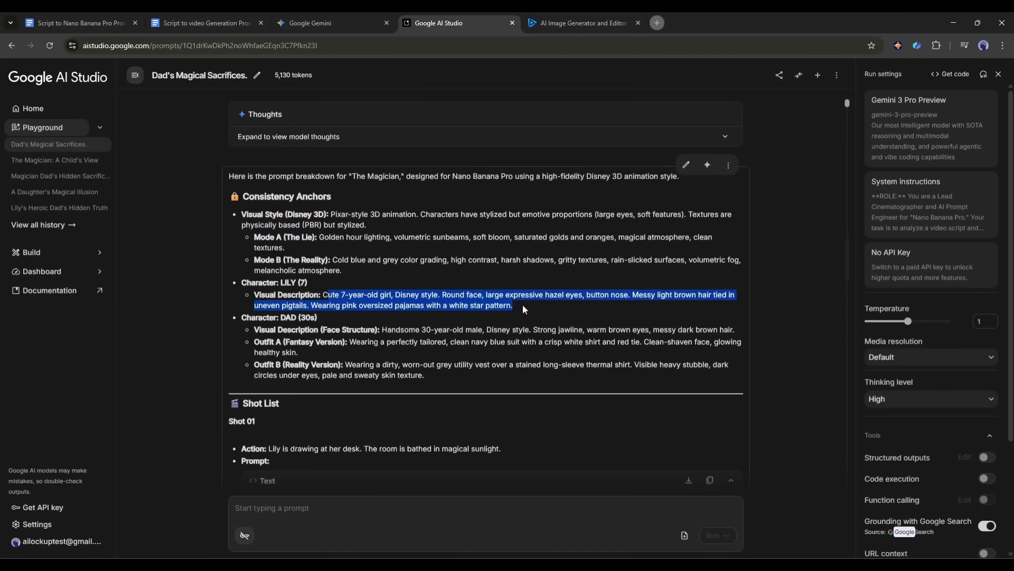
right_click(464, 305)
right_click(458, 306)
click(485, 315)
click(583, 22)
right_click(205, 269)
click(234, 370)
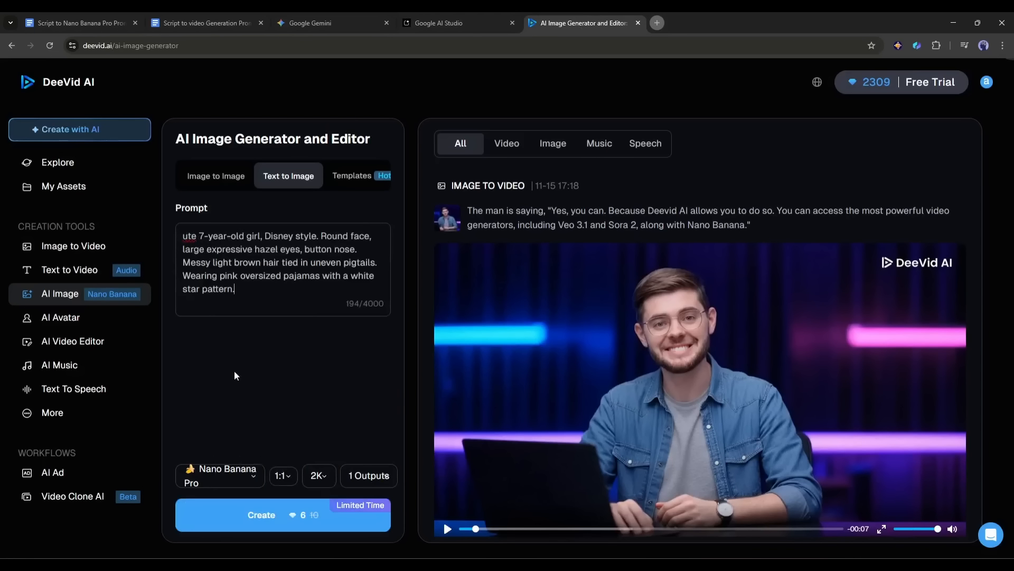
Step: Set the model to Nano Banana Pro, aspect ratio 16:9, resolution 2K and one output, and generate the girl's image
scroll(217, 322, down, 2)
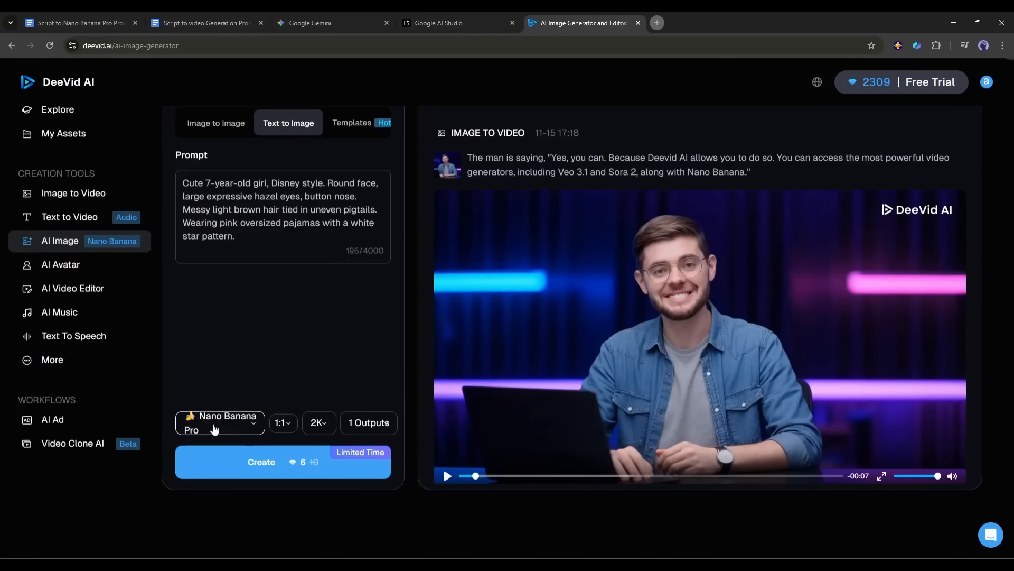
click(214, 429)
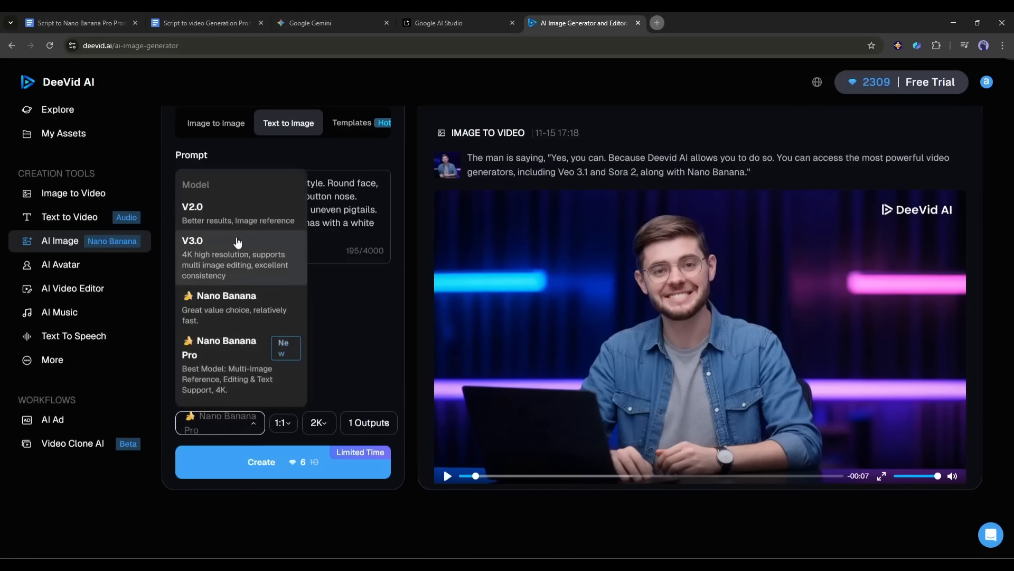
click(238, 358)
click(289, 430)
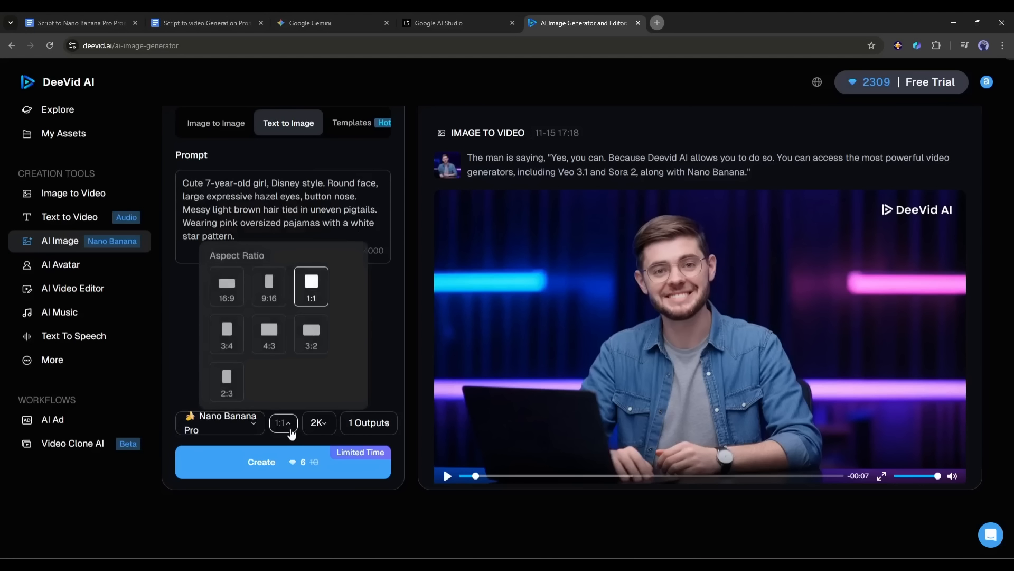
click(229, 285)
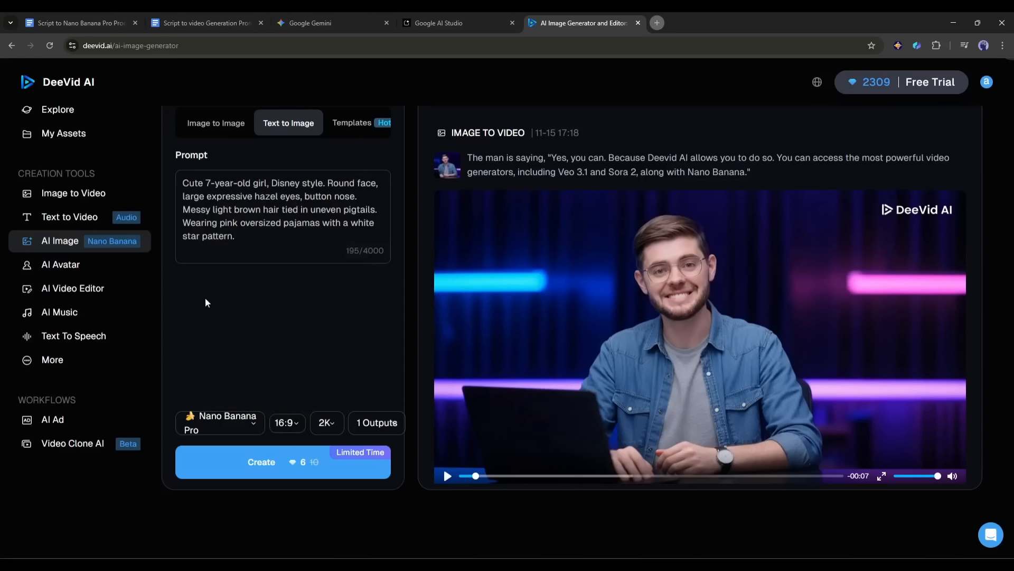
click(324, 427)
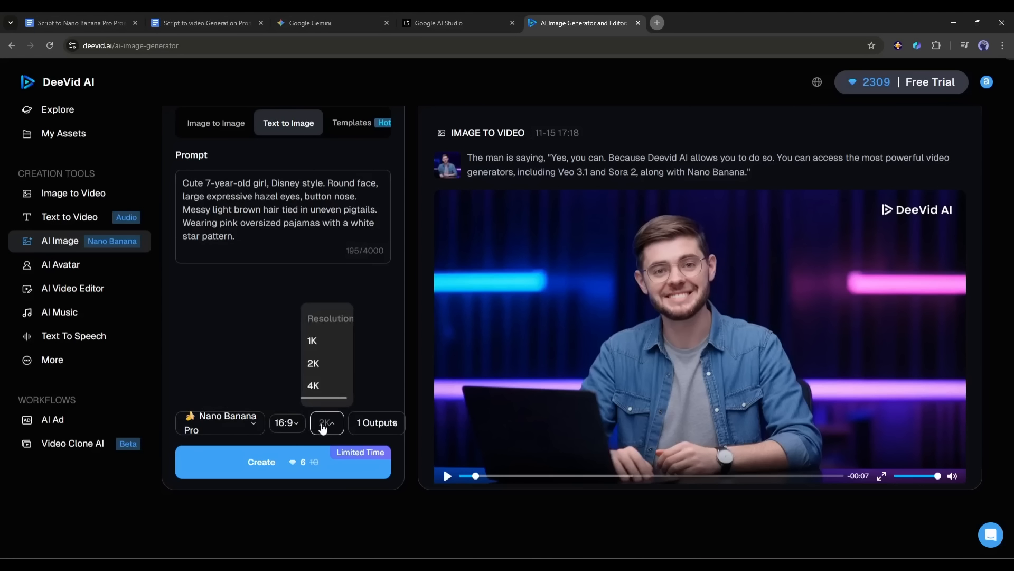
click(317, 365)
click(368, 422)
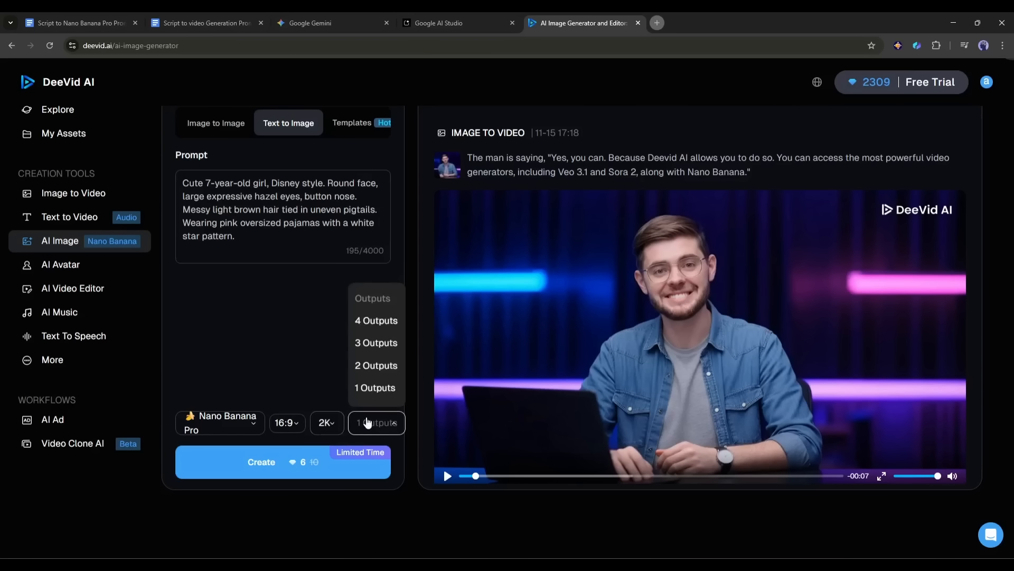
click(368, 387)
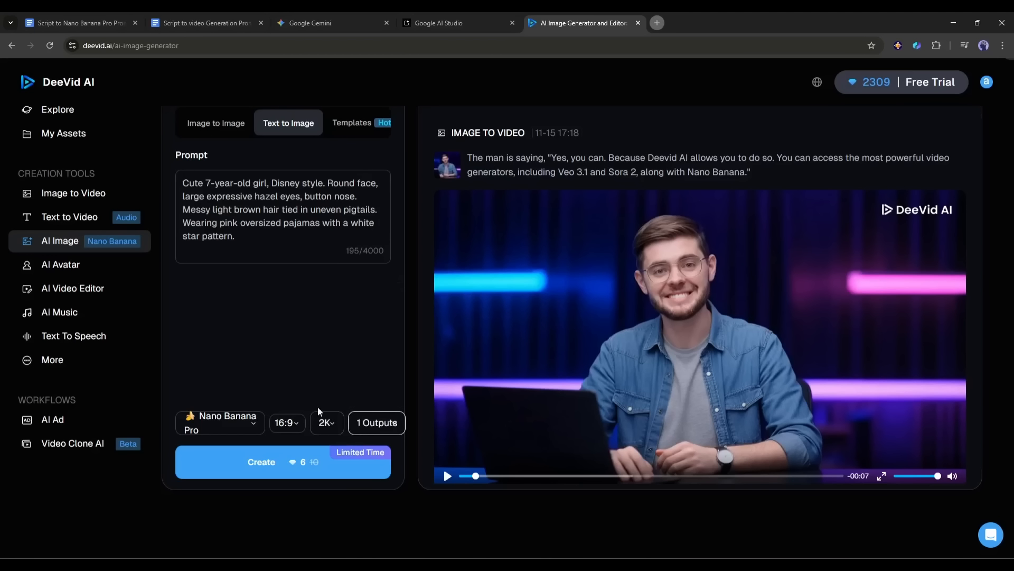
click(314, 473)
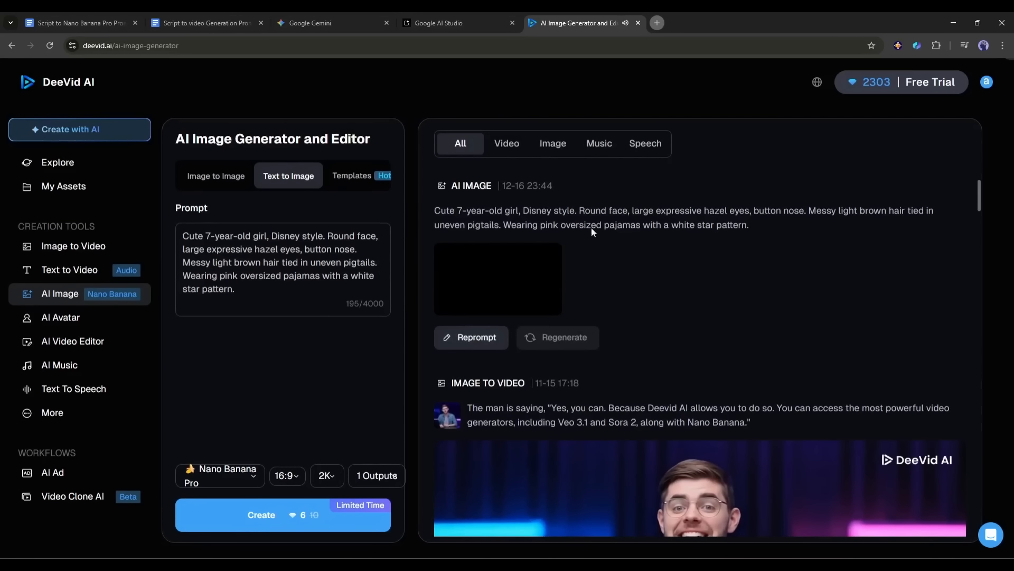
Step: Filter the results to images and inspect the generated girl character at full size with its details
click(556, 146)
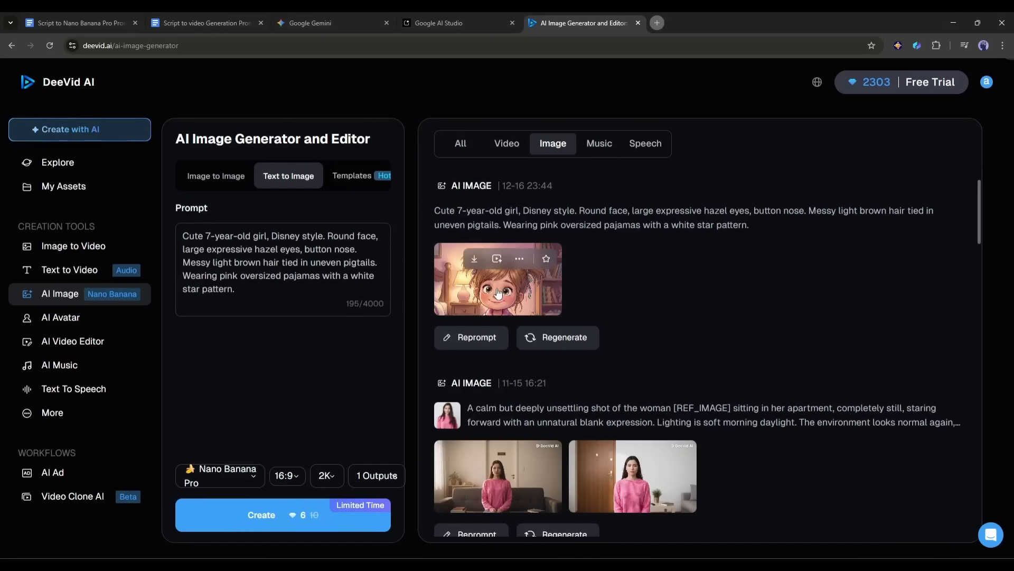
click(498, 294)
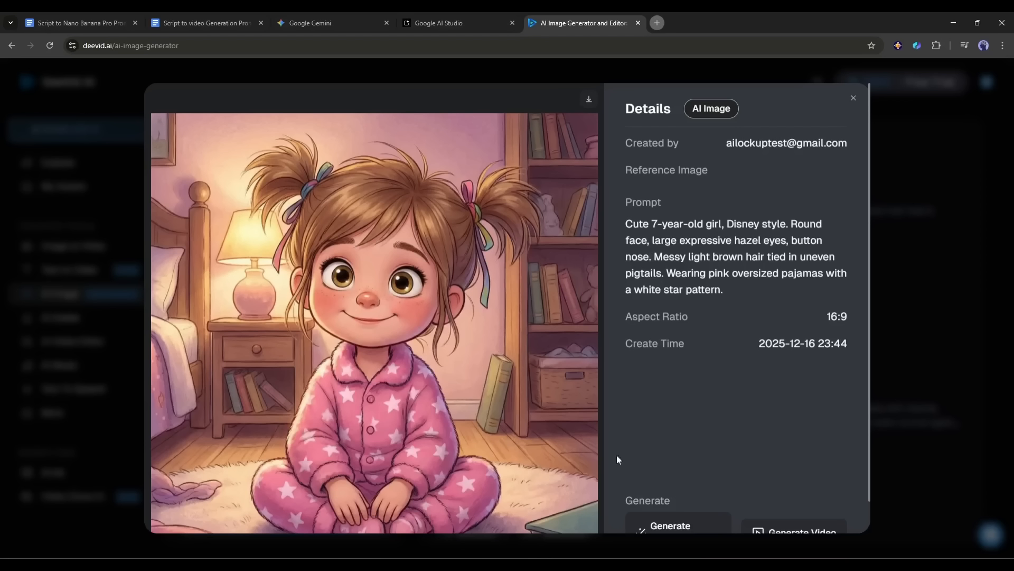
scroll(568, 435, down, 1)
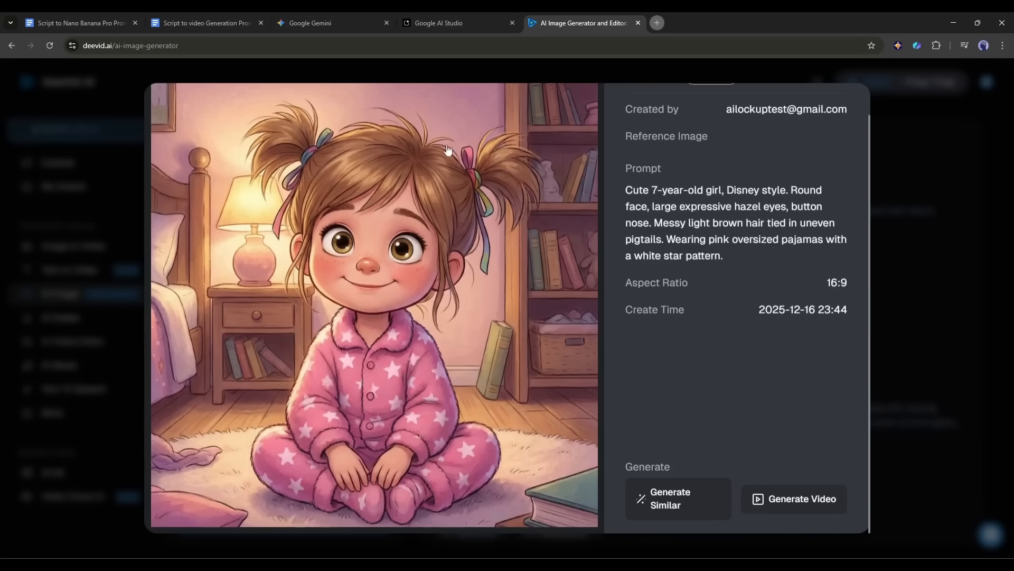
scroll(373, 349, up, 1)
click(854, 100)
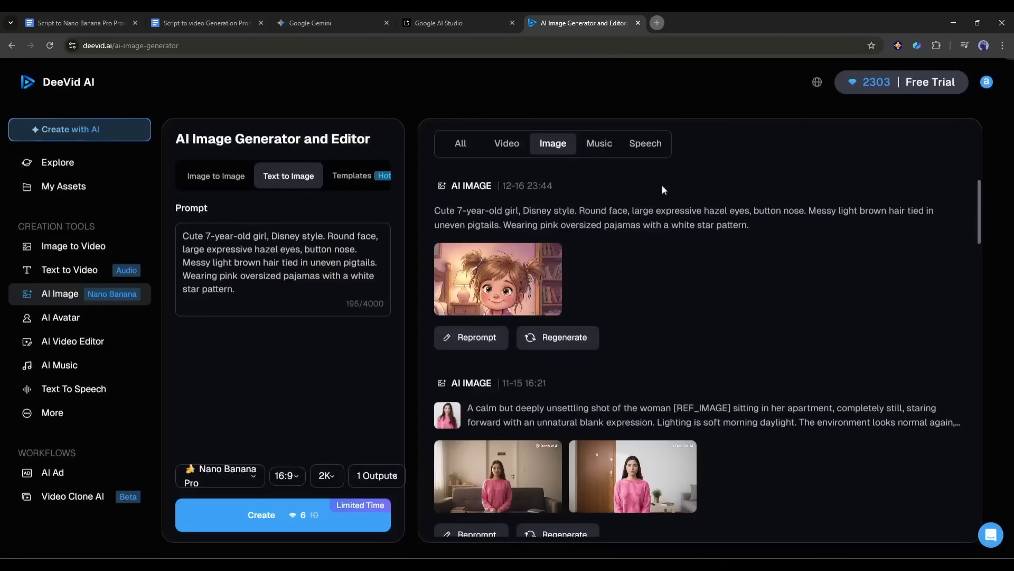
Step: Replace the prompt with the father's face description and Outfit A (Fantasy Version) from AI Studio, generate the image and inspect it
click(431, 16)
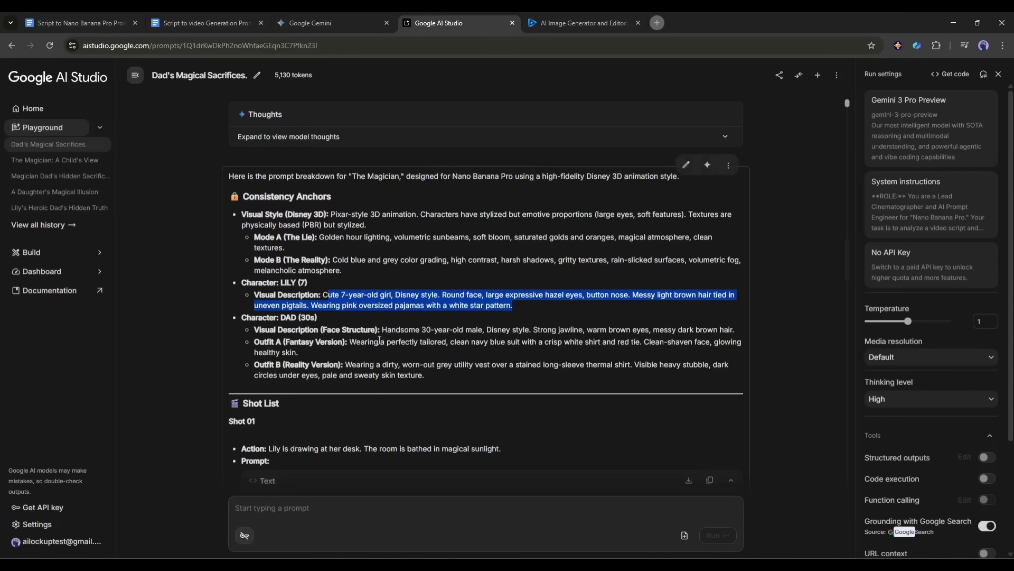
mouse_move(382, 329)
mouse_down()
mouse_move(734, 343)
mouse_move(464, 353)
mouse_up()
right_click(463, 352)
click(485, 346)
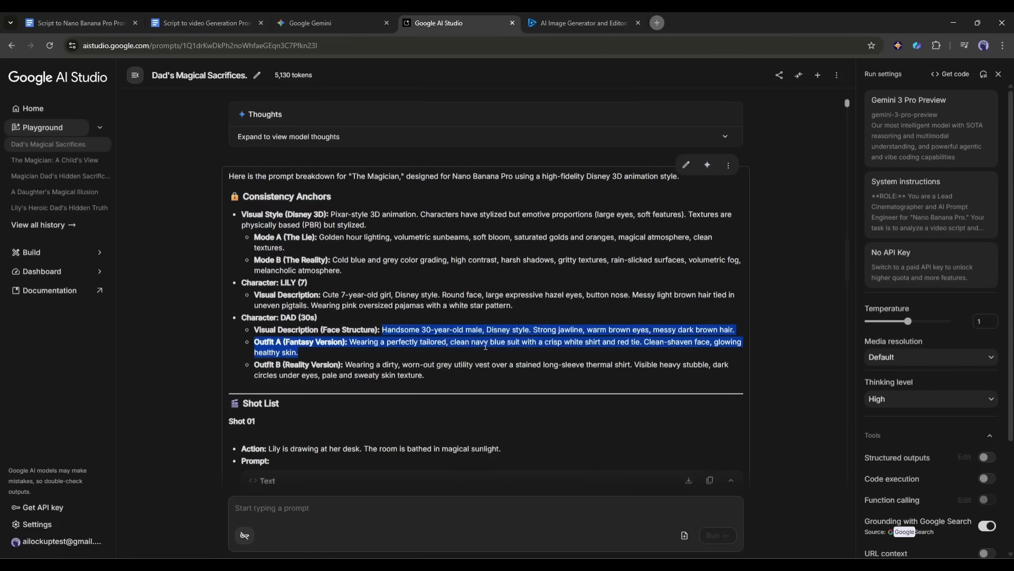
click(587, 23)
click(238, 286)
key(ctrl+a)
key(ctrl+v)
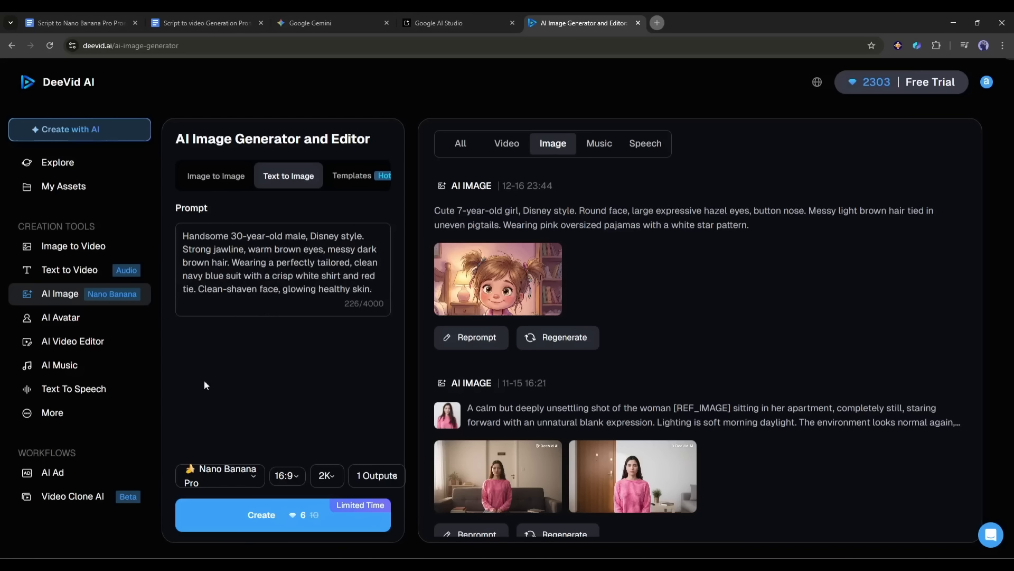
click(248, 514)
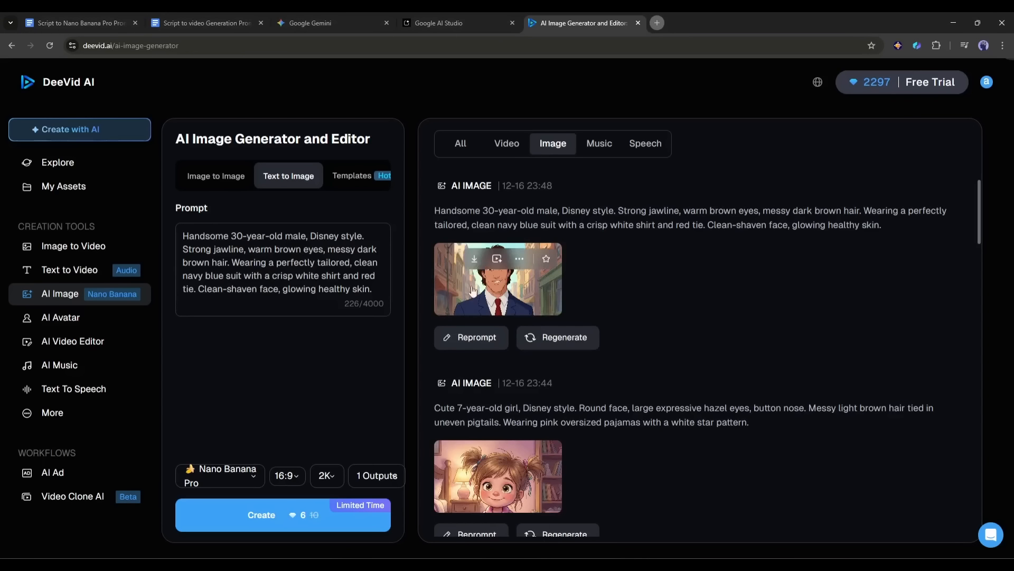
click(498, 278)
click(854, 99)
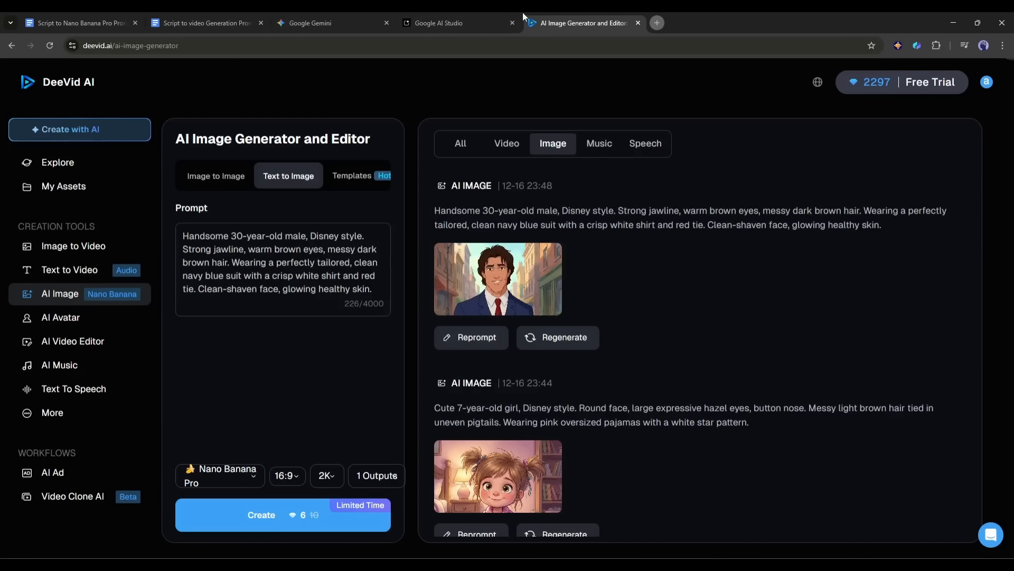
Step: Swap the father's outfit text in the prompt for the Outfit B (Reality Version) description from AI Studio and generate the image
click(437, 13)
drag(345, 364, 424, 375)
key(ctrl+c)
key(ctrl+Tab)
key(ctrl+v)
click(262, 515)
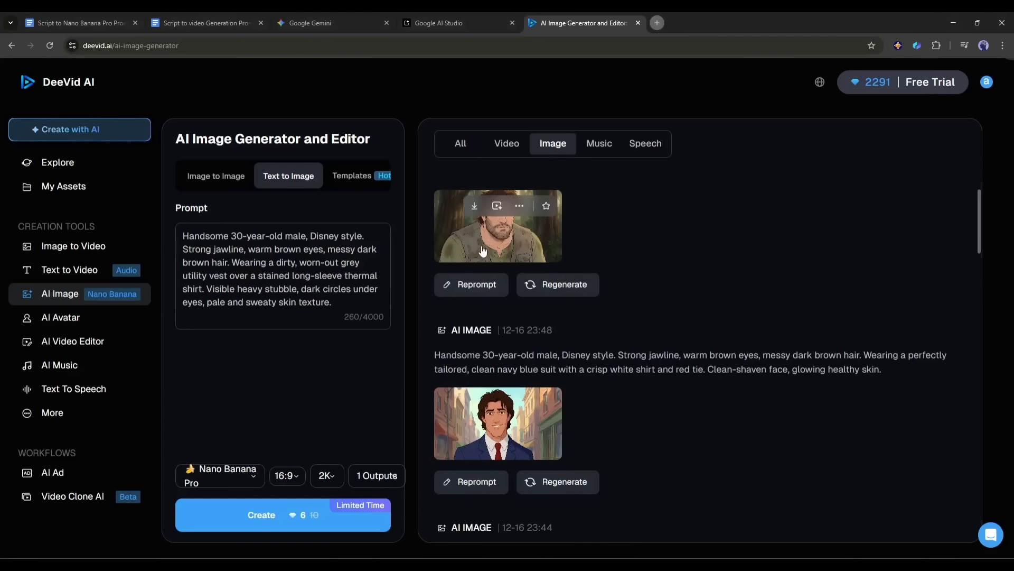
Step: Download the generated character images of the girl and the father from the results list
scroll(502, 375, down, 5)
click(474, 338)
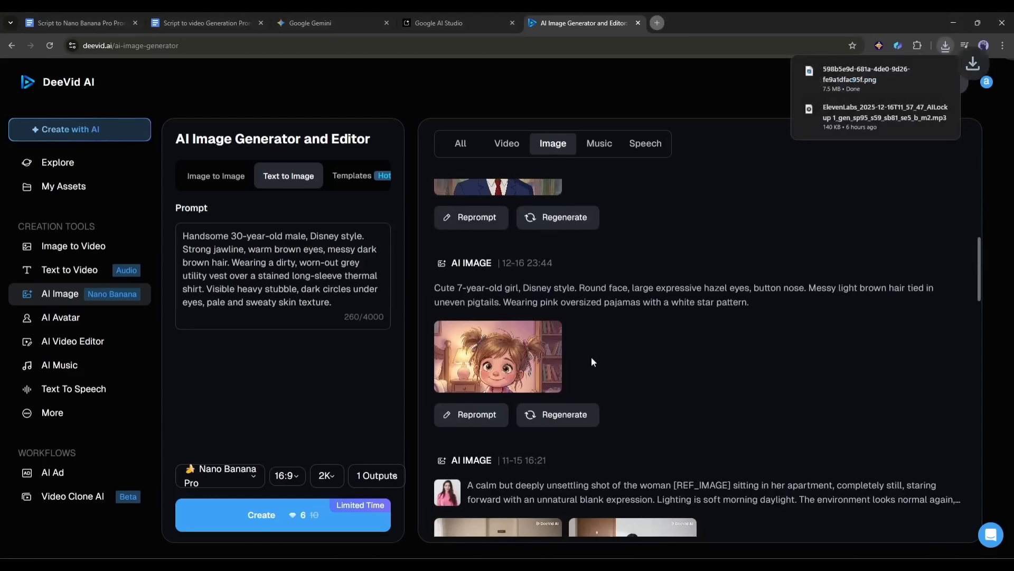
scroll(588, 359, up, 3)
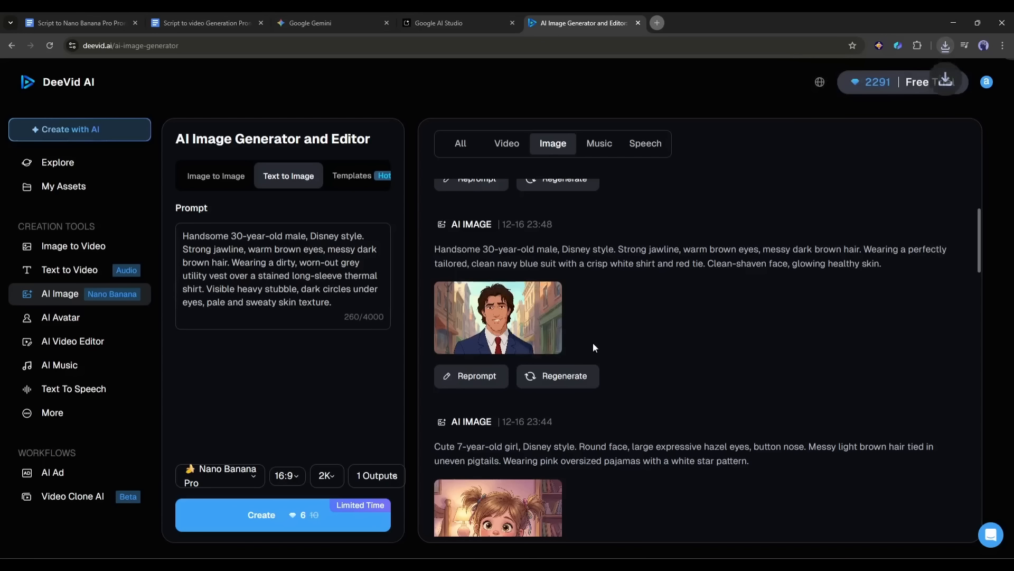
scroll(549, 323, up, 3)
click(473, 259)
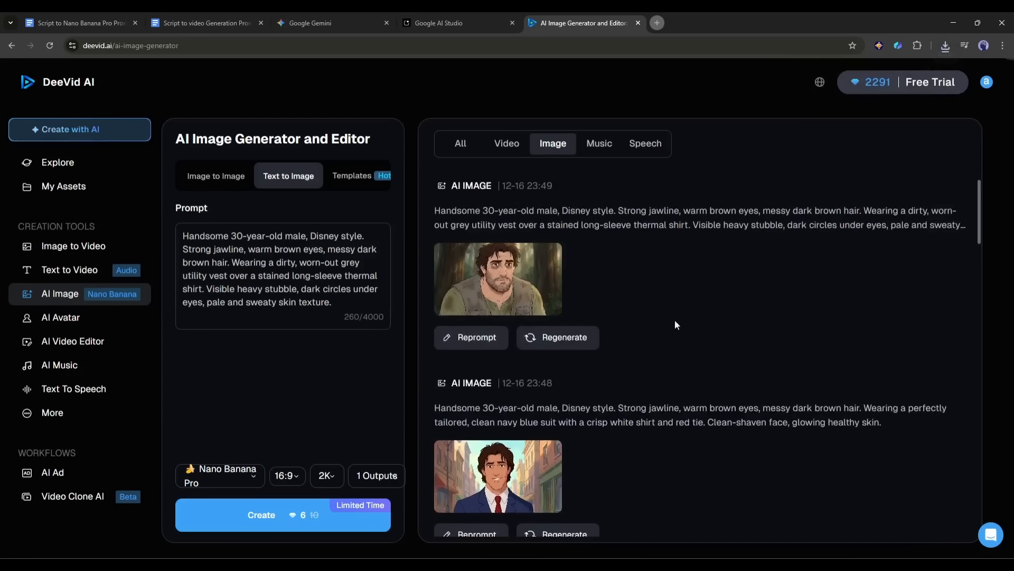
Step: Switch the image generator to image-to-image mode and clear the father's description from the prompt
click(228, 180)
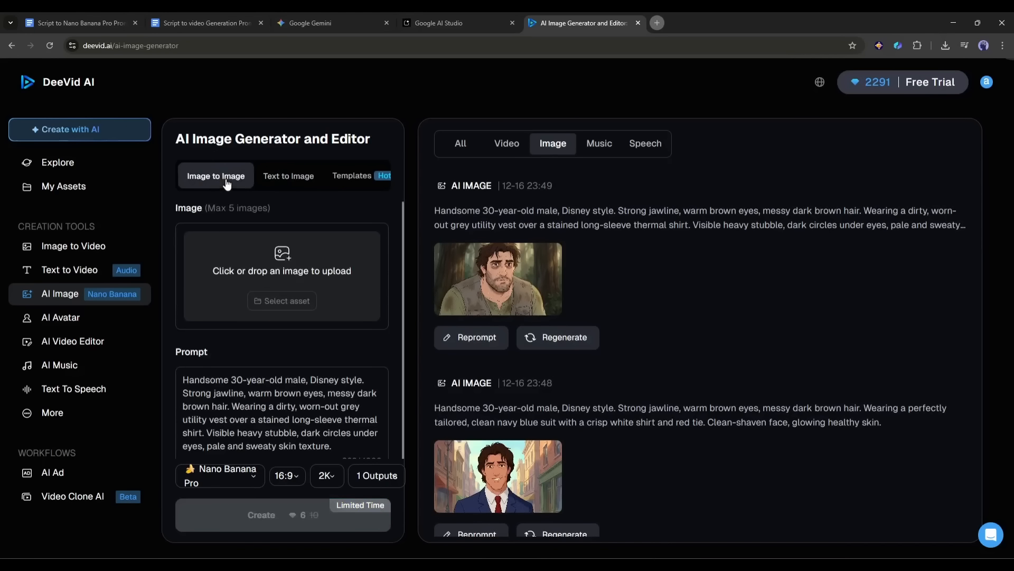
triple_click(277, 392)
key(BackSpace)
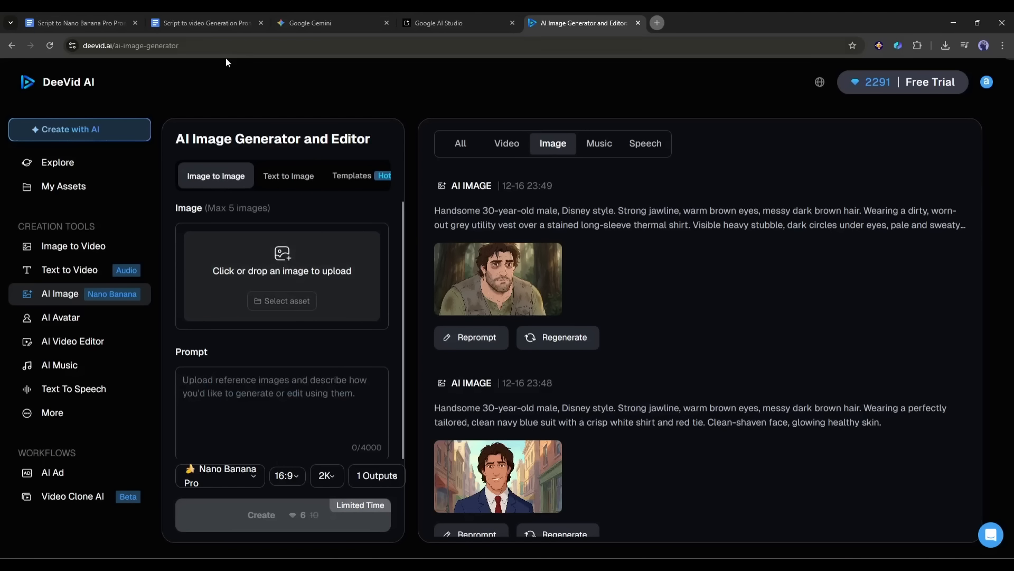
Step: Upload LILY.png as the reference image and fill the prompt with the Shot 01 text copied from AI Studio
click(337, 273)
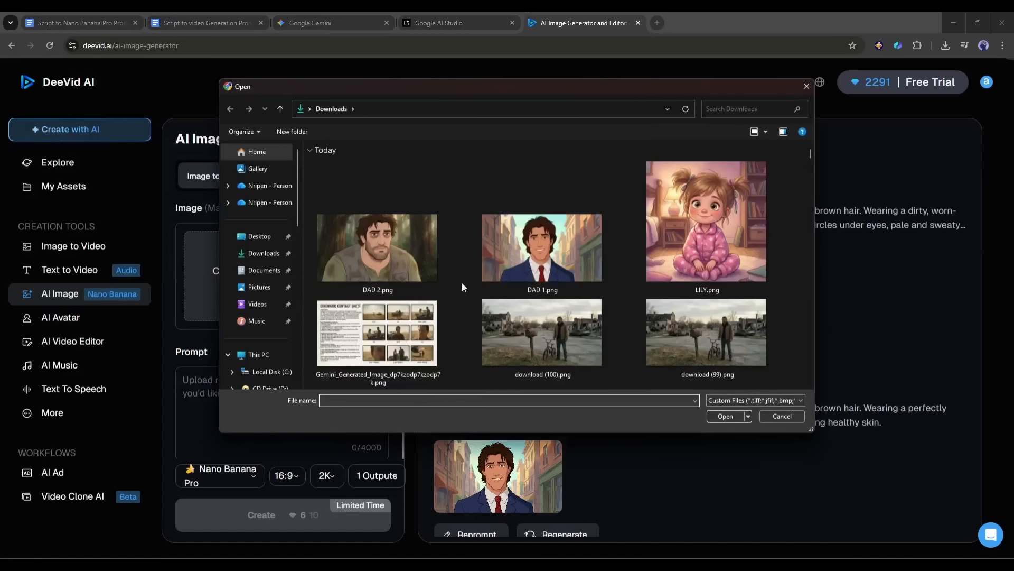
double_click(702, 254)
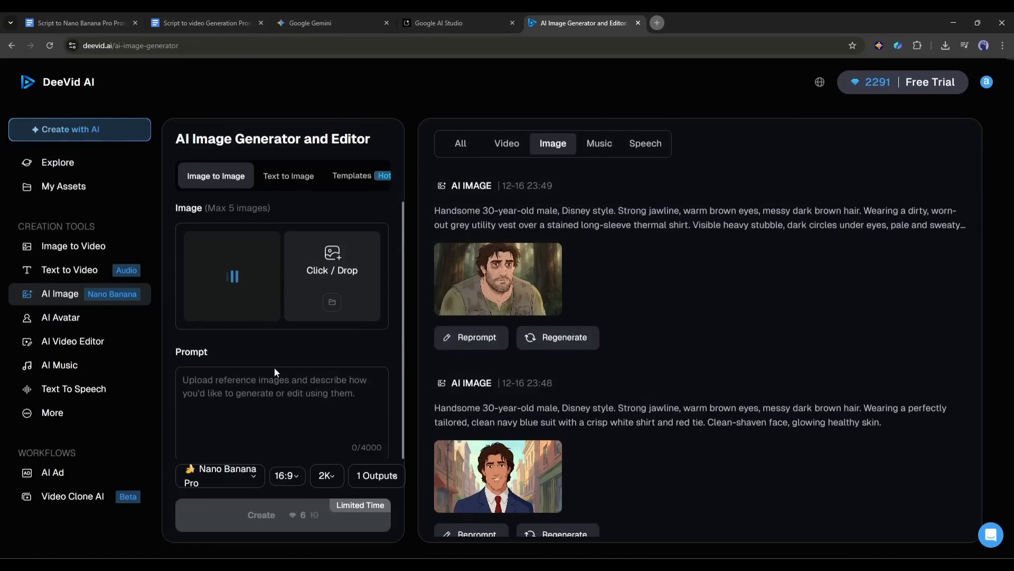
click(431, 24)
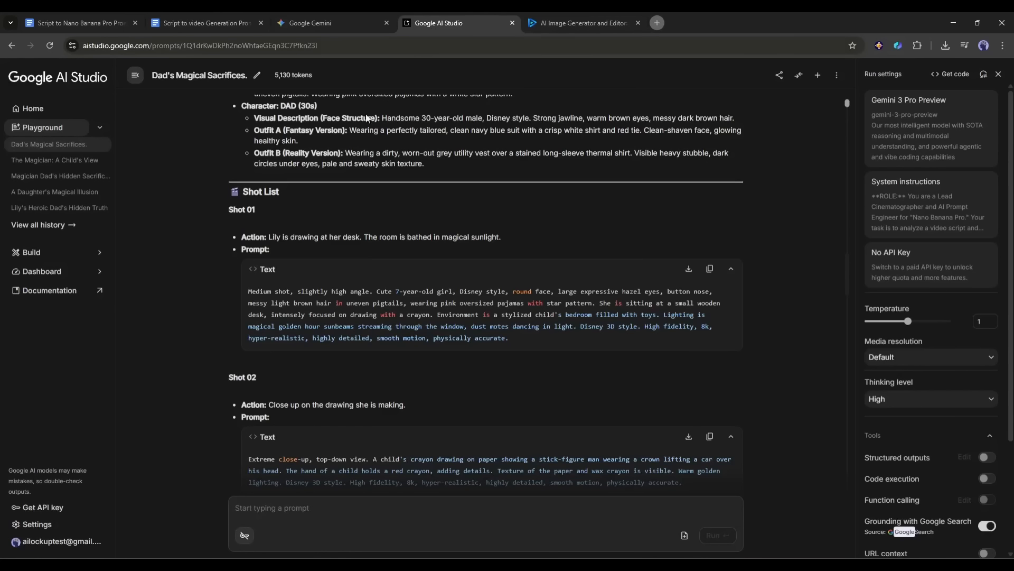
click(710, 269)
key(ctrl+Tab)
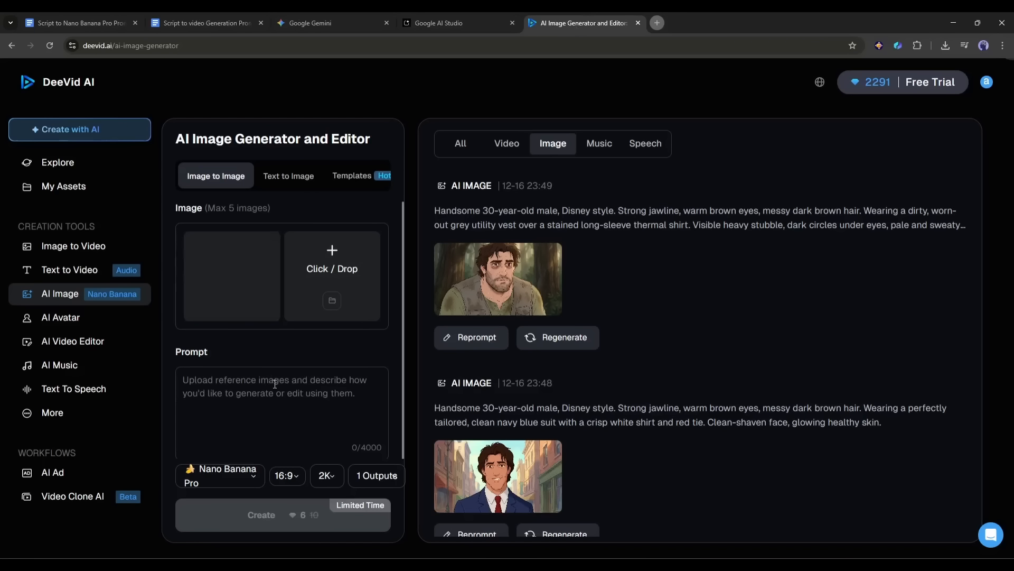
click(245, 403)
key(ctrl+v)
scroll(251, 397, up, 1)
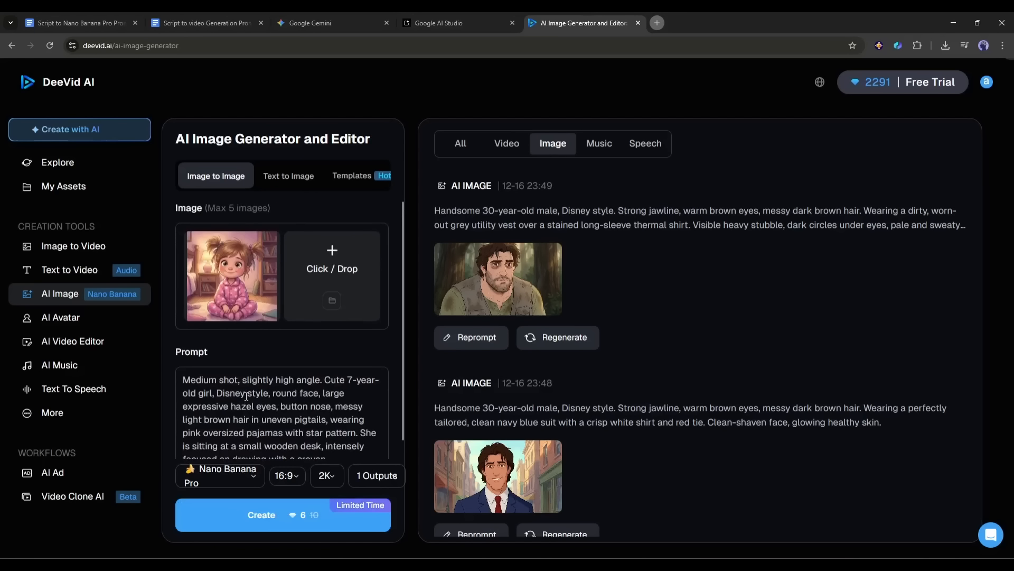
scroll(264, 391, down, 5)
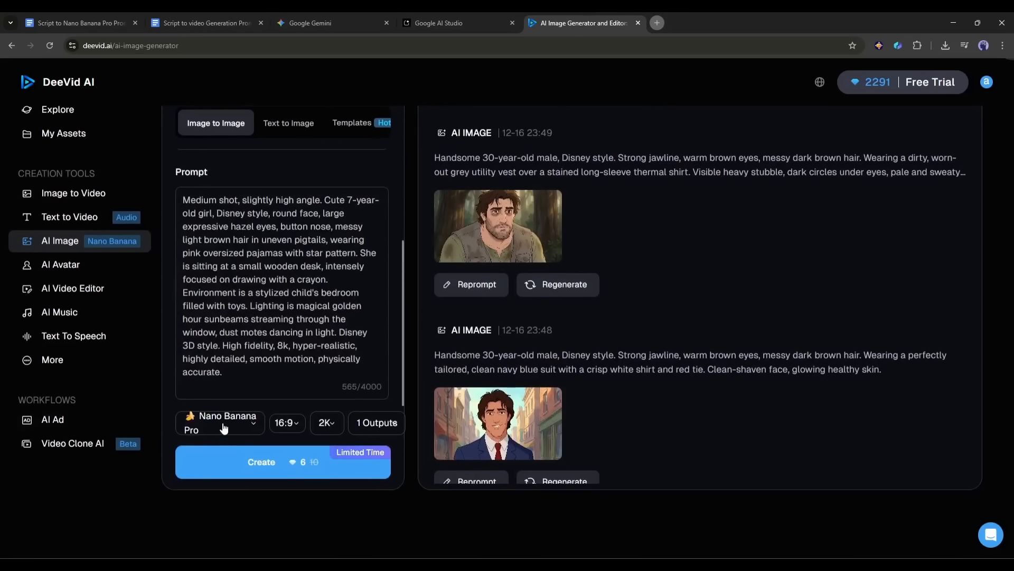
Step: Generate the Shot 01 image with Nano Banana Pro at 16:9, 2K and one output, then inspect the result
click(224, 428)
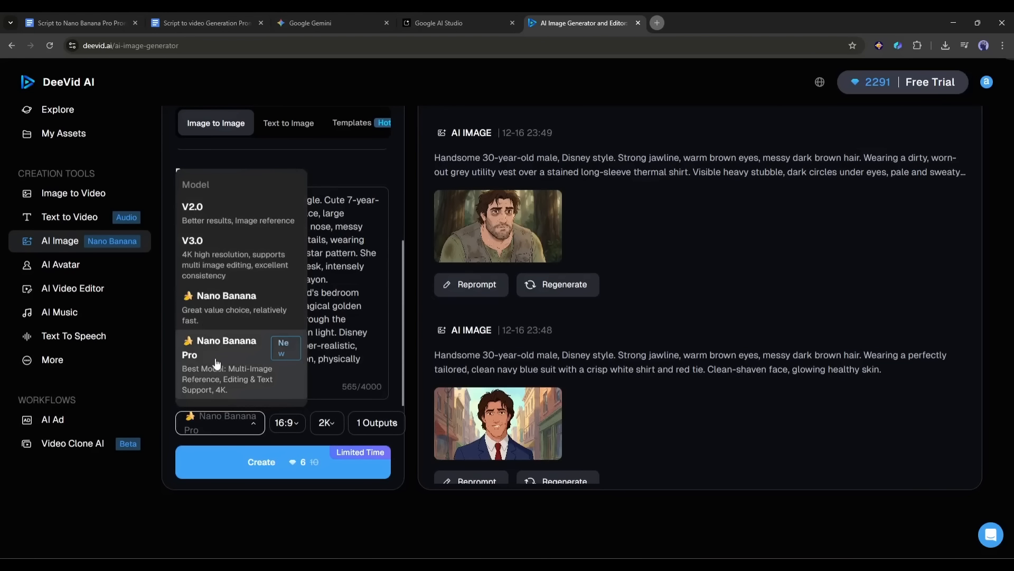
click(251, 353)
click(287, 423)
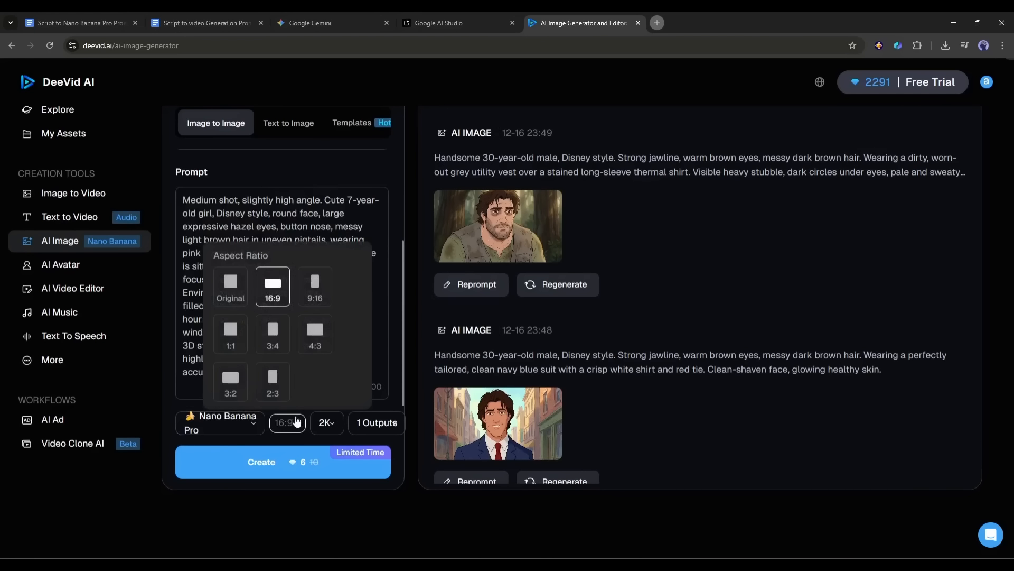
click(277, 294)
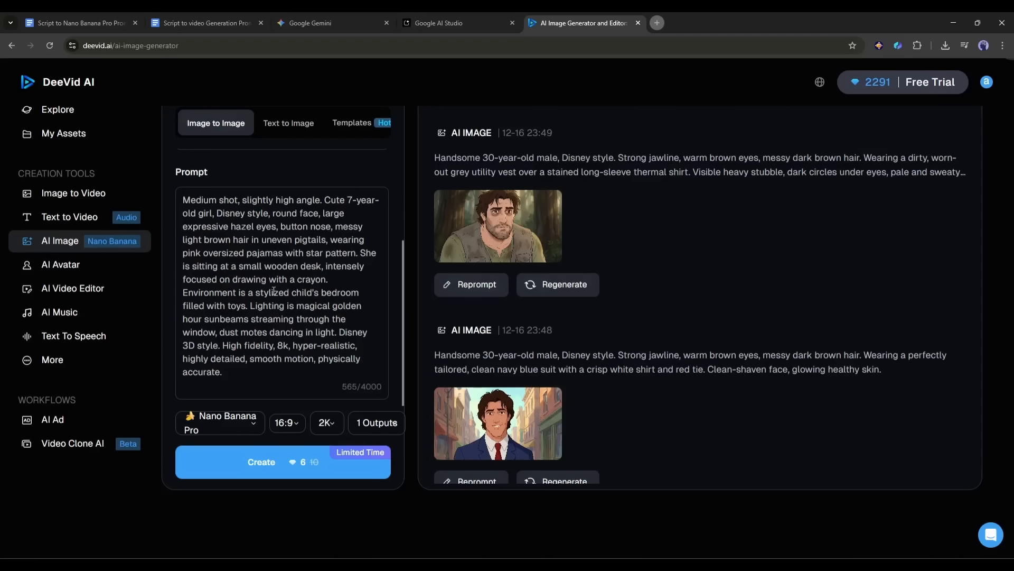
click(326, 425)
click(328, 426)
click(368, 431)
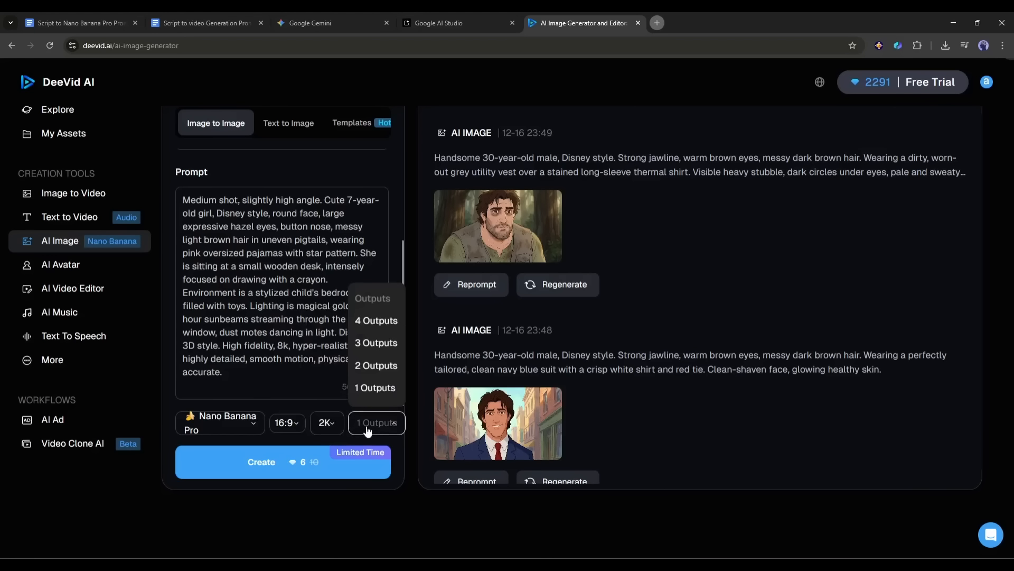
click(369, 431)
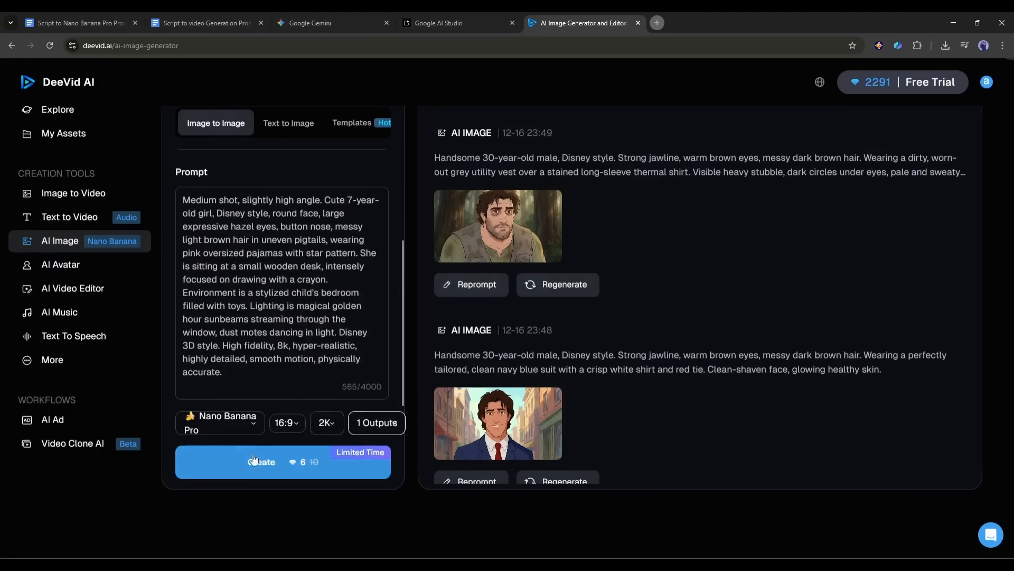
click(274, 465)
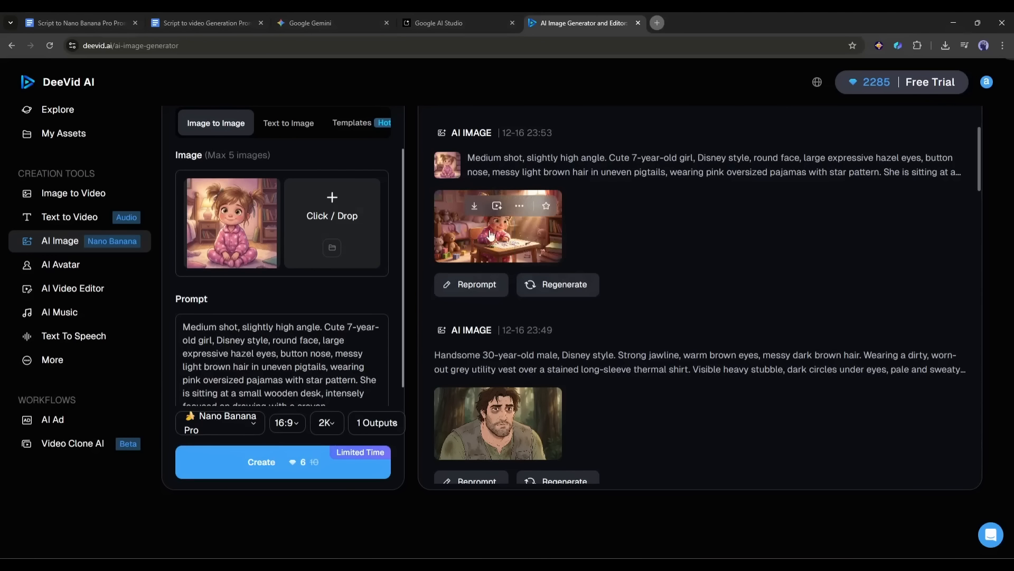
click(471, 254)
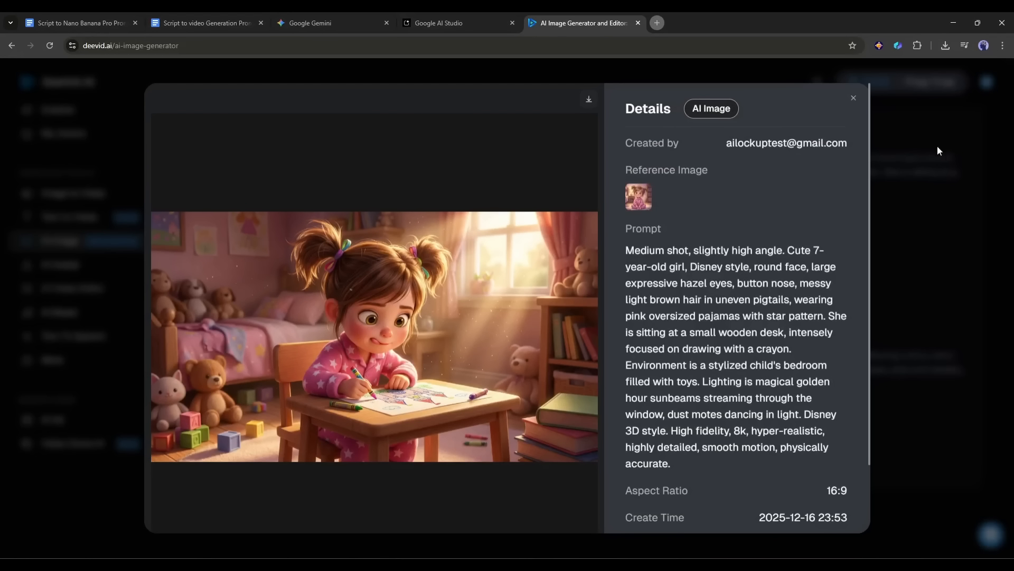
click(853, 98)
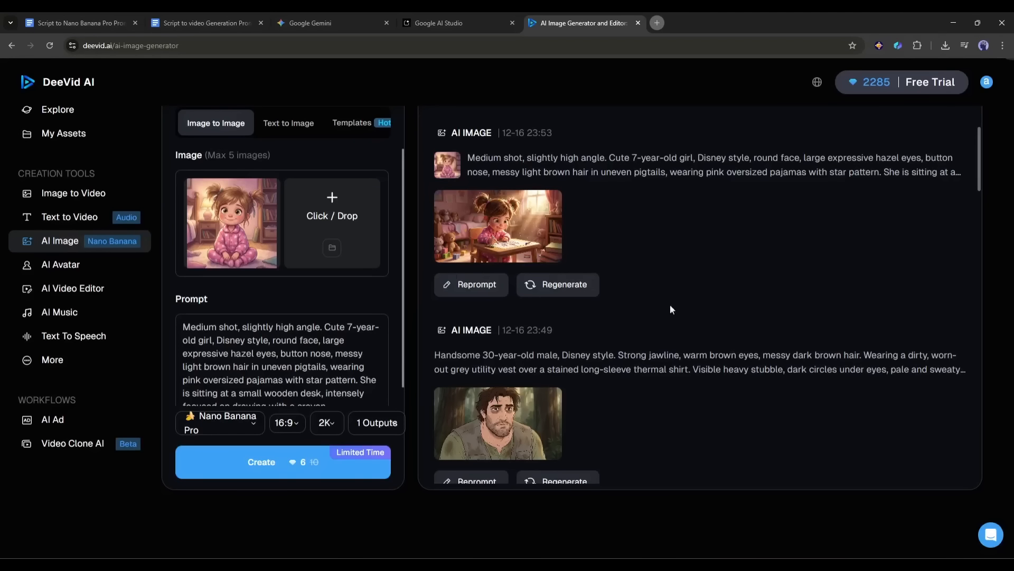
Step: Copy the Shot 02 prompt from AI Studio and replace the image generator's prompt with it in DeeVid AI
click(446, 21)
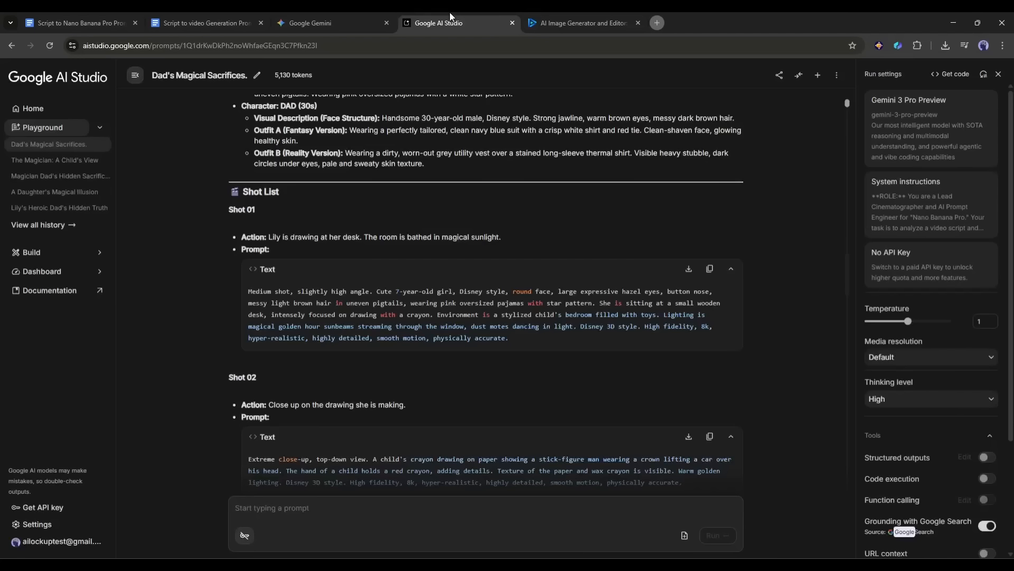
scroll(312, 264, down, 3)
scroll(370, 296, down, 1)
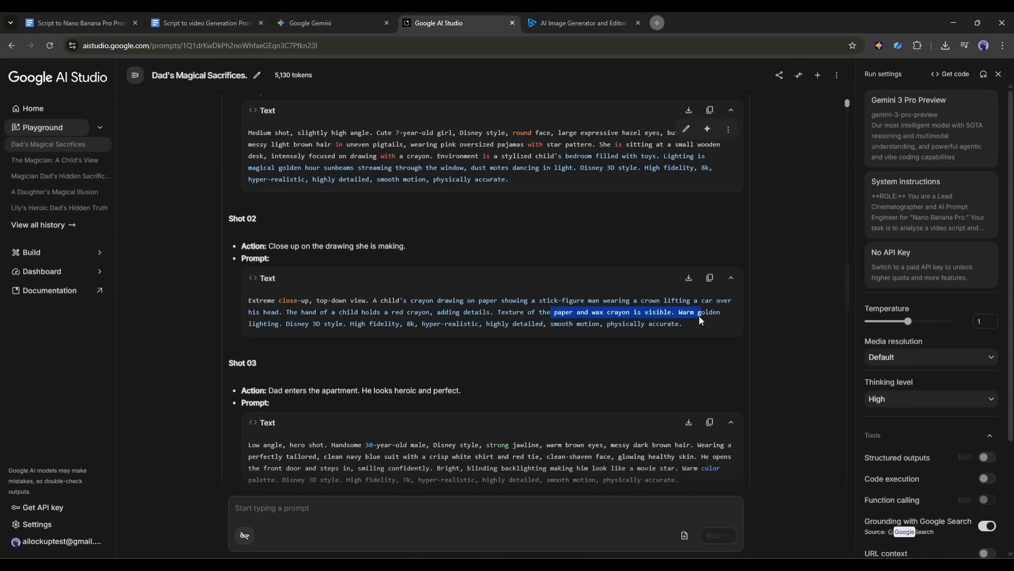
click(709, 277)
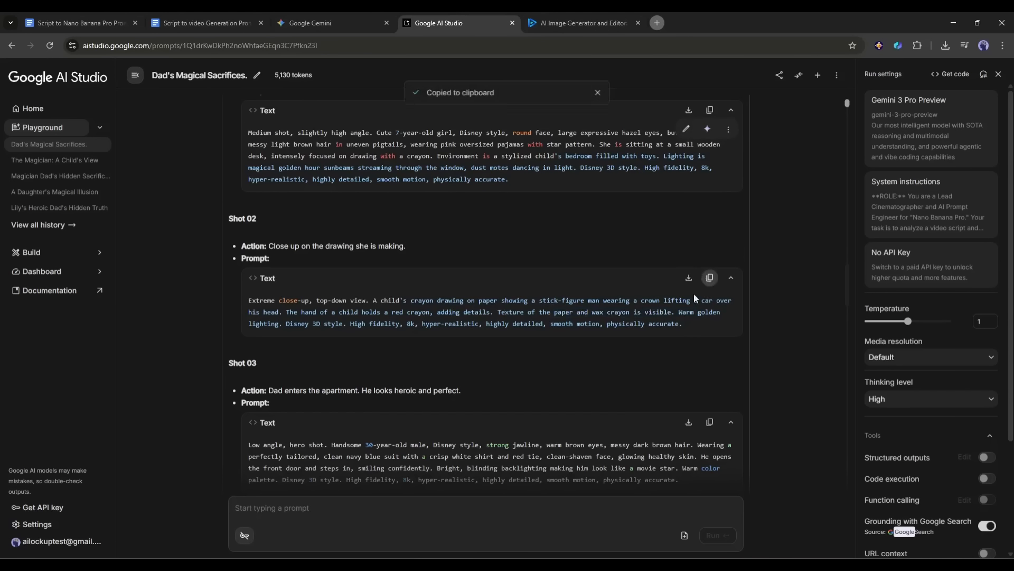
scroll(703, 317, up, 2)
click(581, 23)
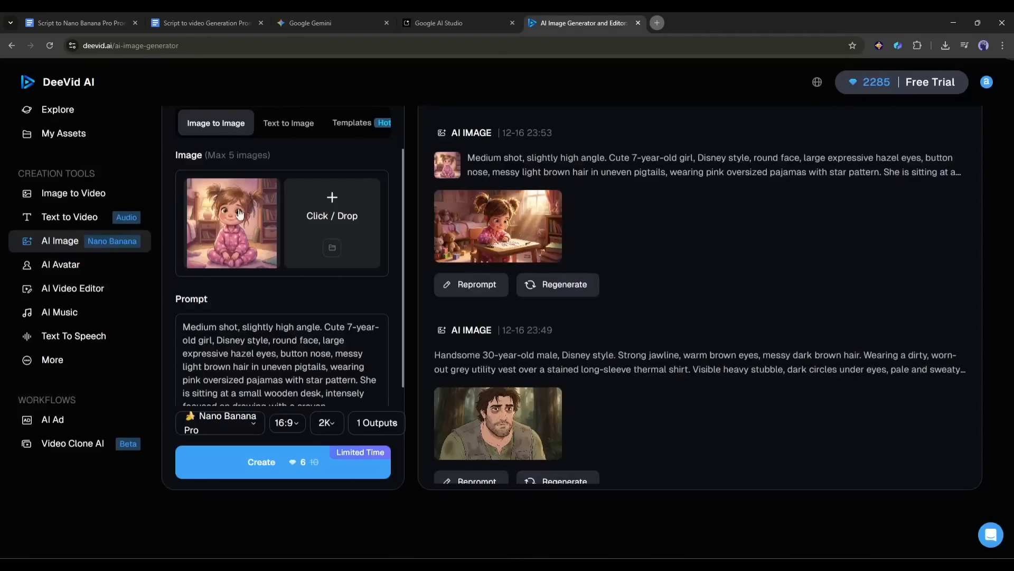
double_click(271, 351)
key(ctrl+a)
key(ctrl+v)
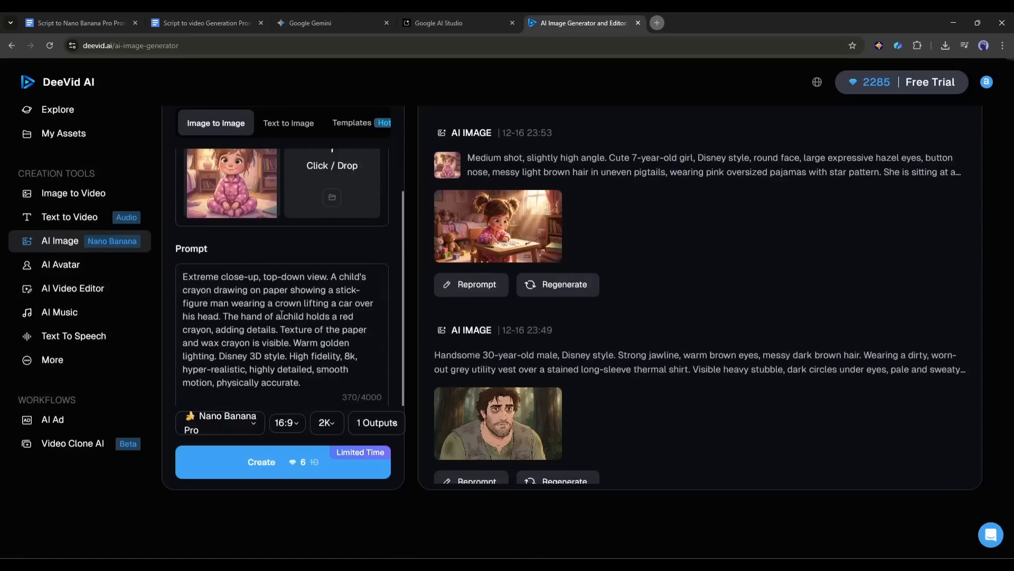
scroll(282, 316, up, 1)
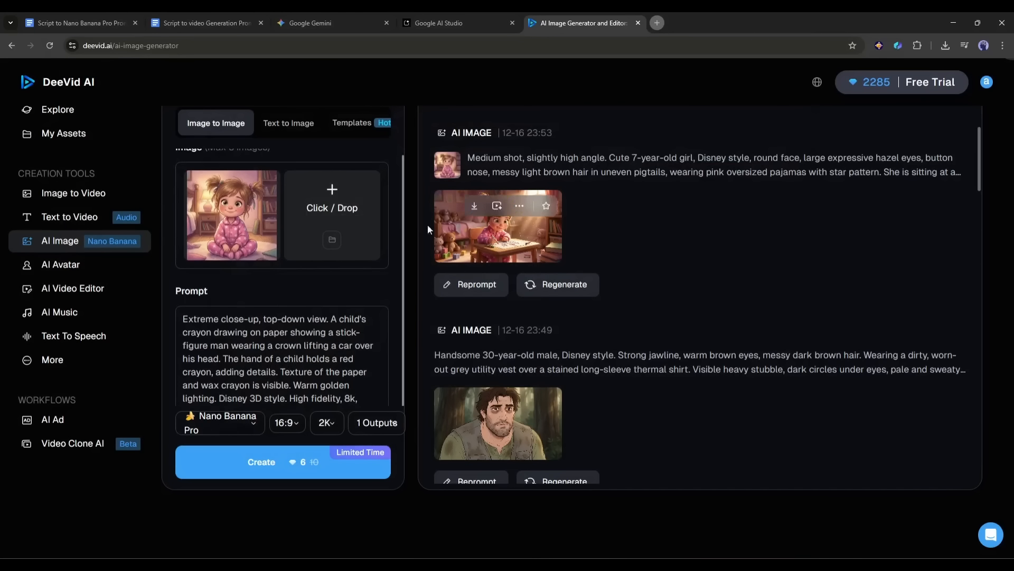
Step: Add the generated Shot 01 image from the saved assets as a second reference and generate the Shot 02 image
click(332, 242)
click(237, 280)
click(806, 491)
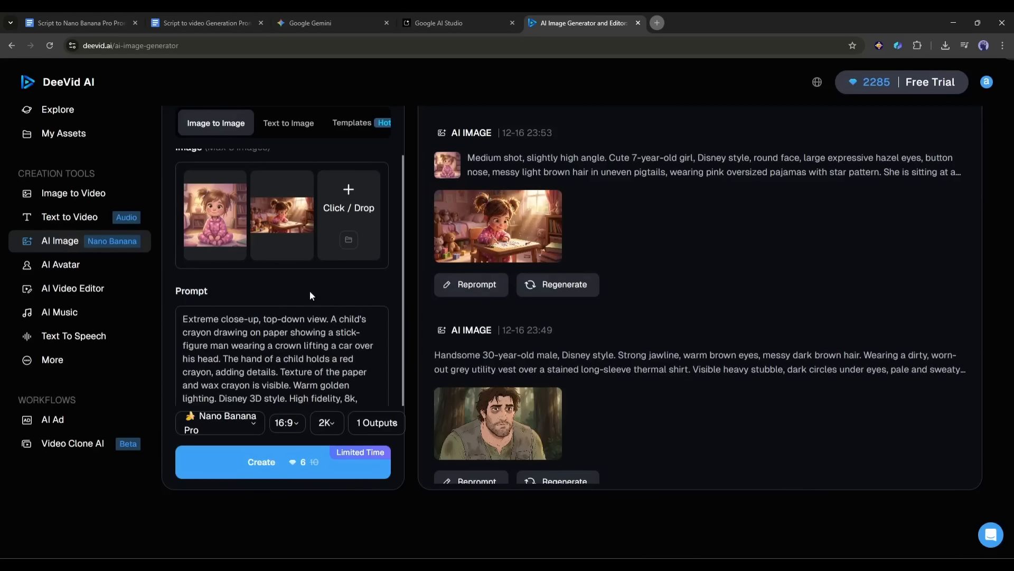
scroll(268, 311, down, 1)
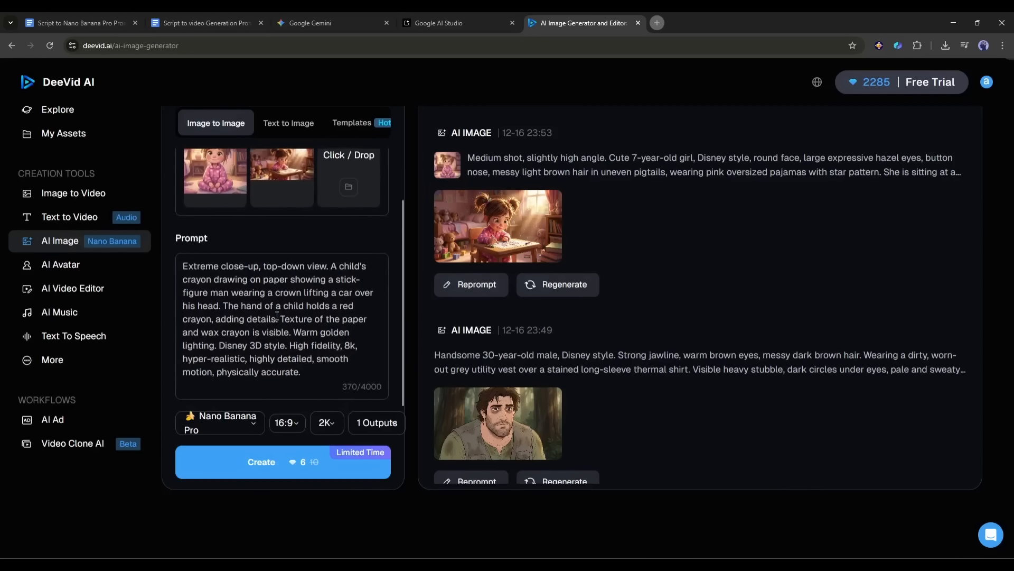
click(260, 461)
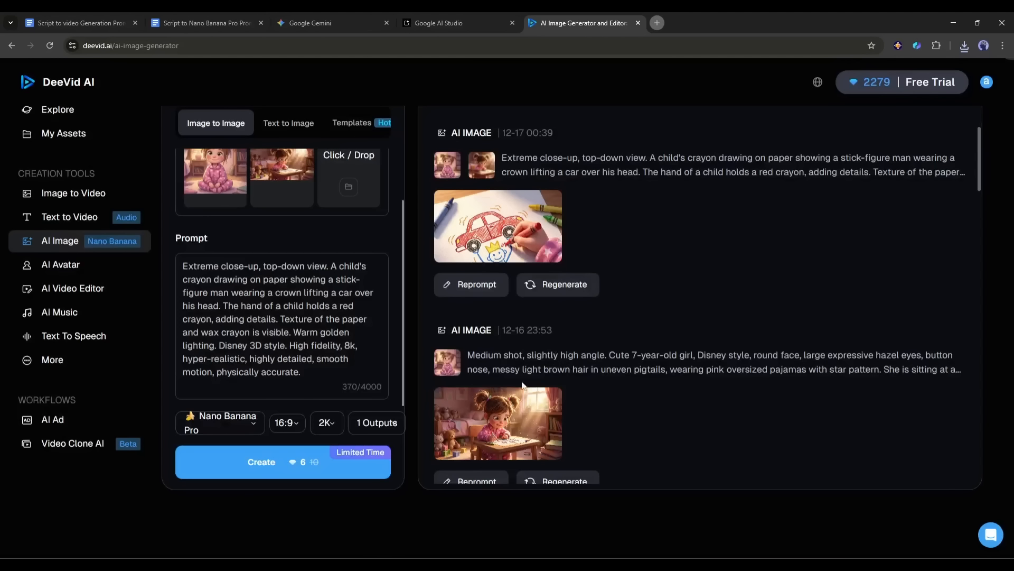
Step: Copy the Shot 03 prompt from AI Studio and replace DeeVid AI's two reference images with DAD 1.png
scroll(507, 422, down, 2)
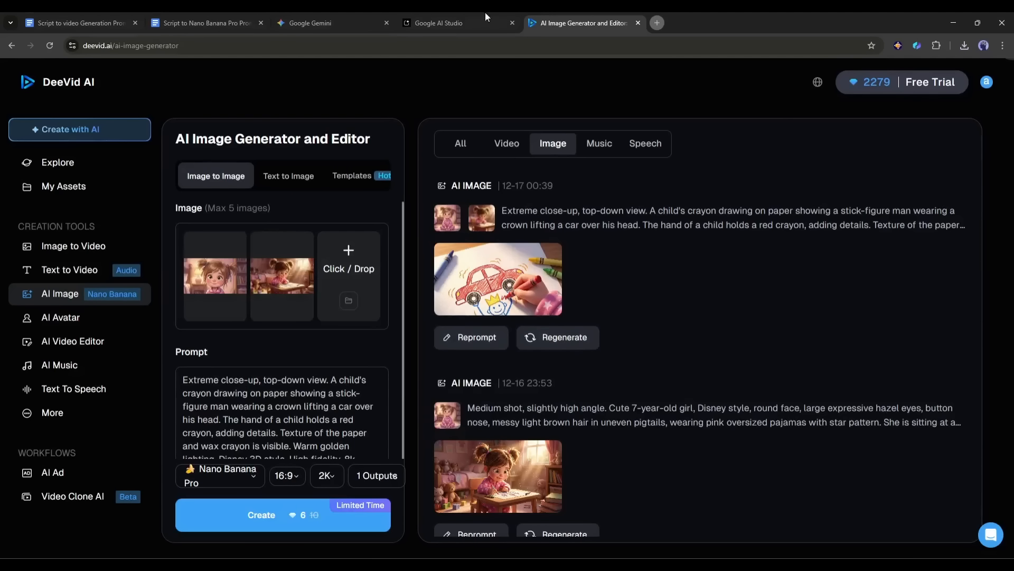
click(453, 22)
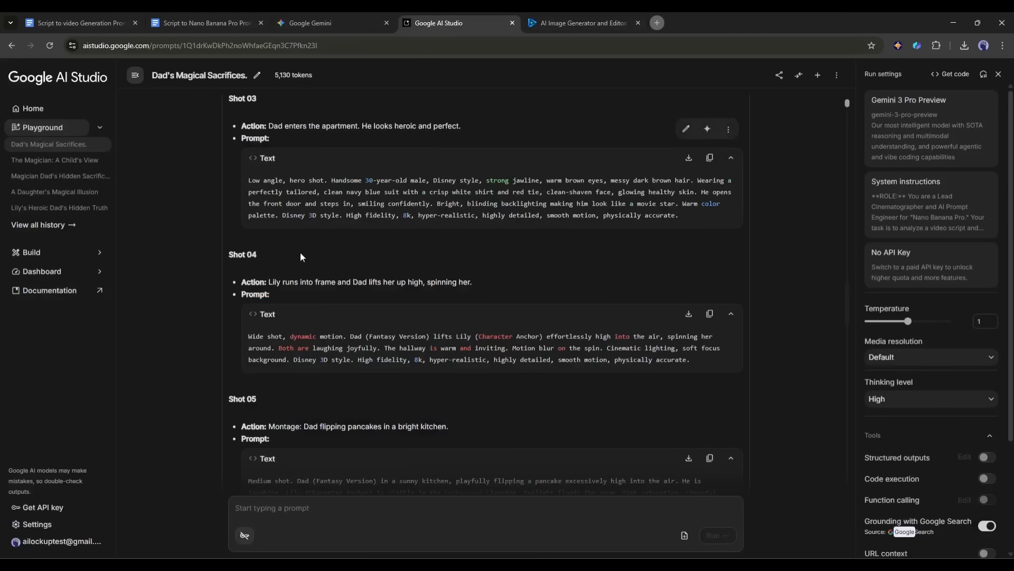
scroll(301, 256, up, 1)
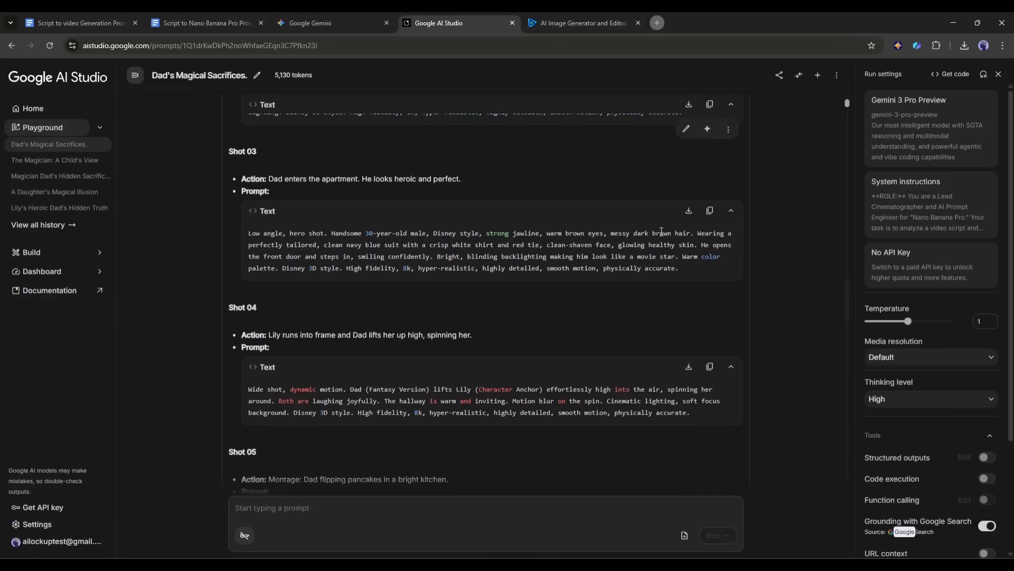
click(709, 210)
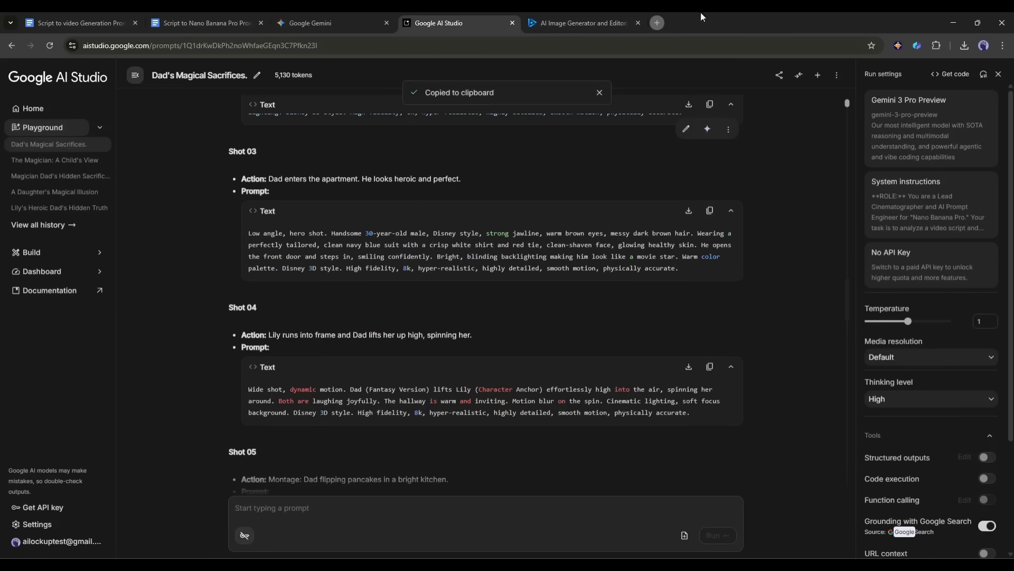
click(586, 22)
click(232, 278)
click(253, 276)
click(257, 274)
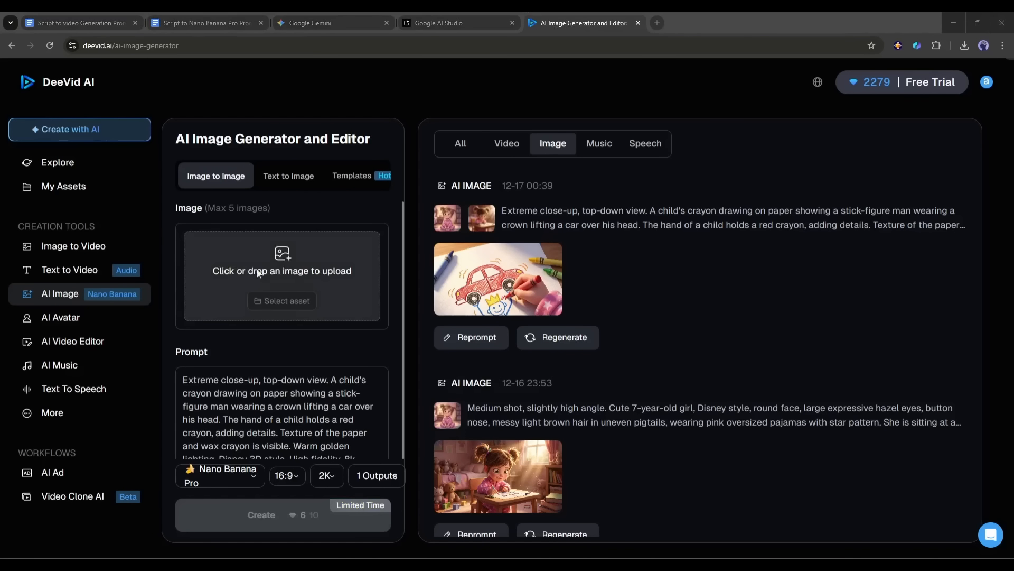
double_click(530, 246)
Step: Replace the crayon-drawing prompt with the copied Shot 03 text, generate the image and open the result
scroll(227, 354, down, 2)
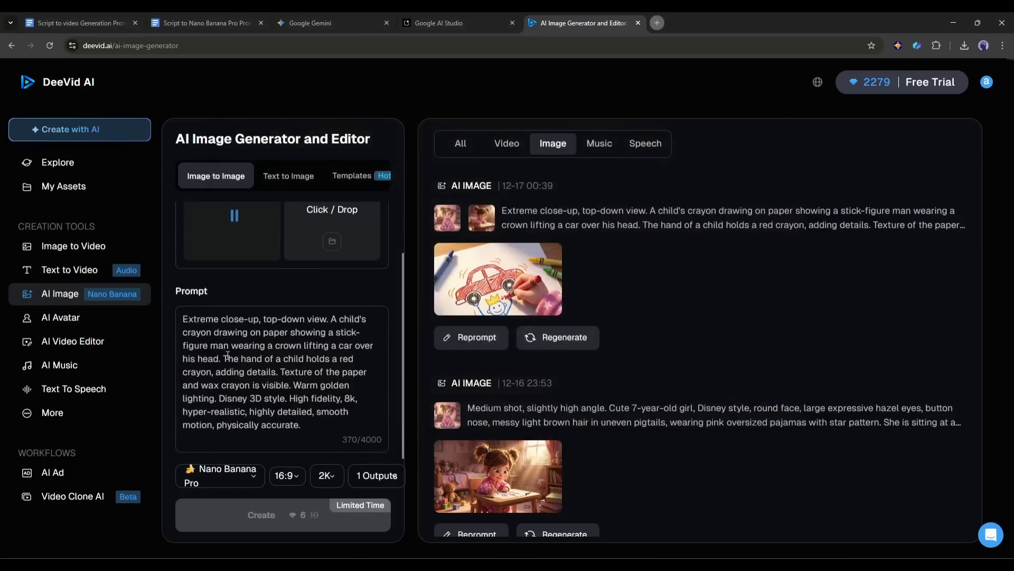
scroll(228, 355, up, 1)
scroll(255, 395, down, 1)
key(ctrl+a)
key(ctrl+v)
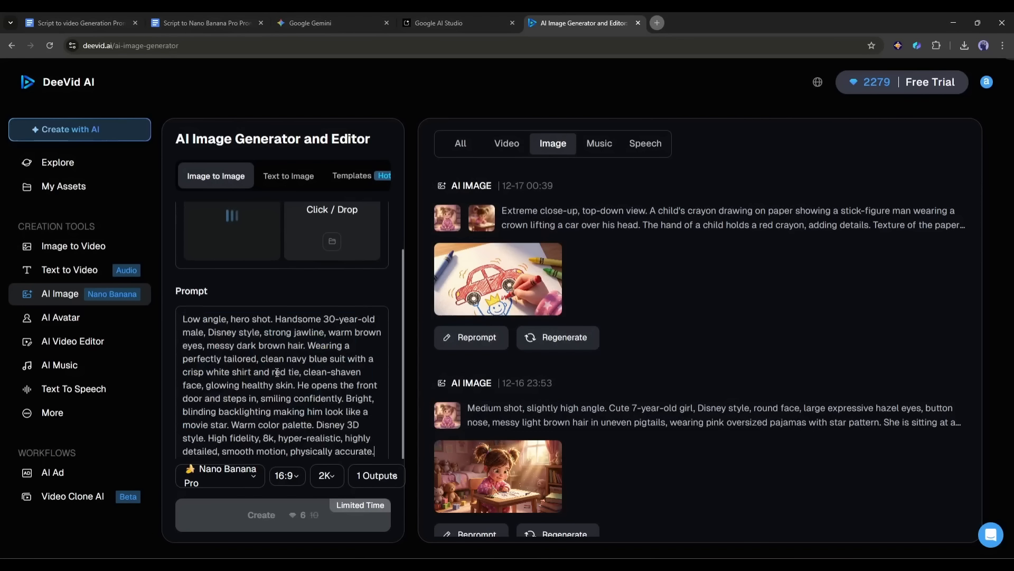
scroll(271, 341, down, 1)
scroll(241, 398, up, 1)
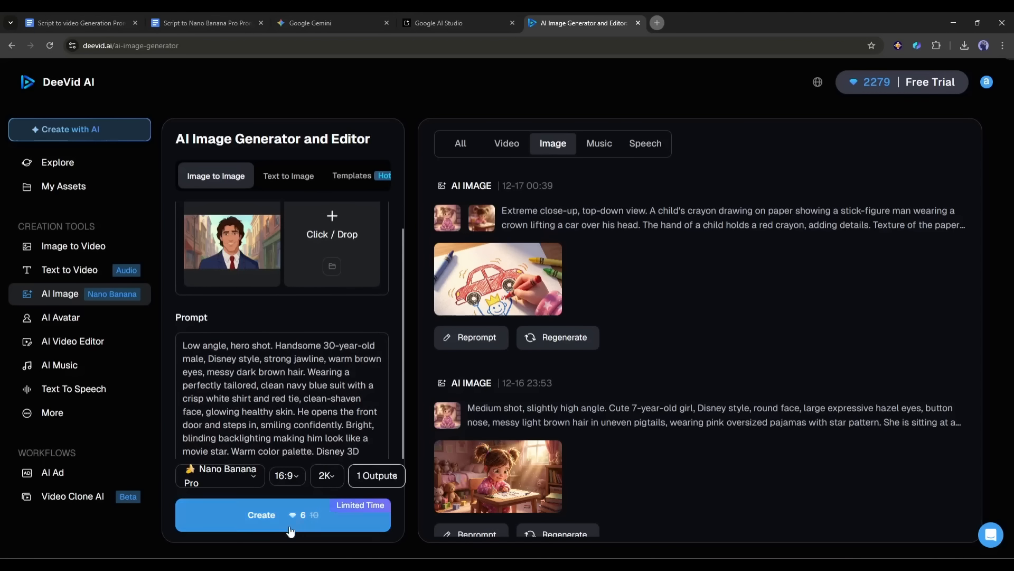
click(262, 515)
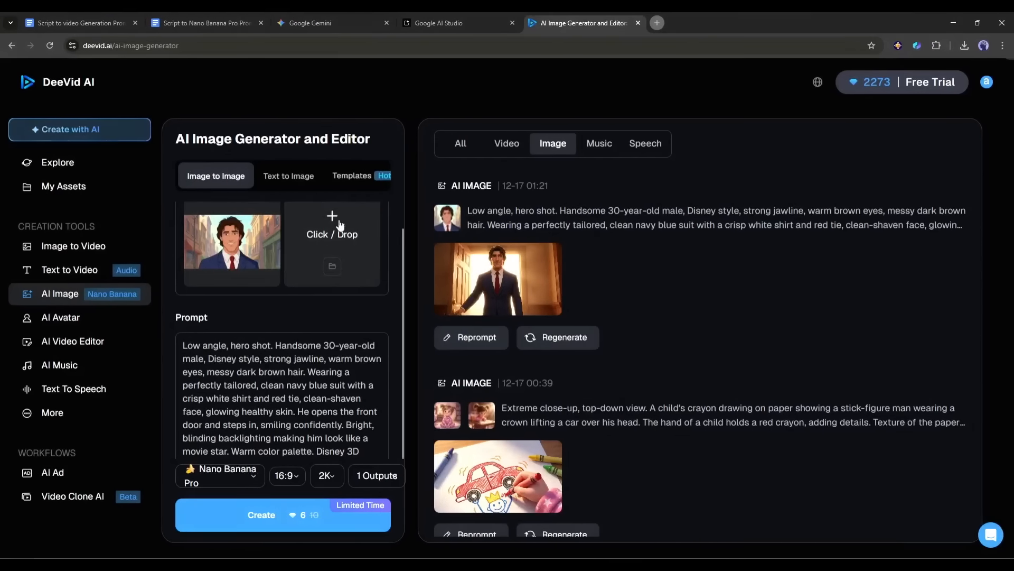
click(485, 298)
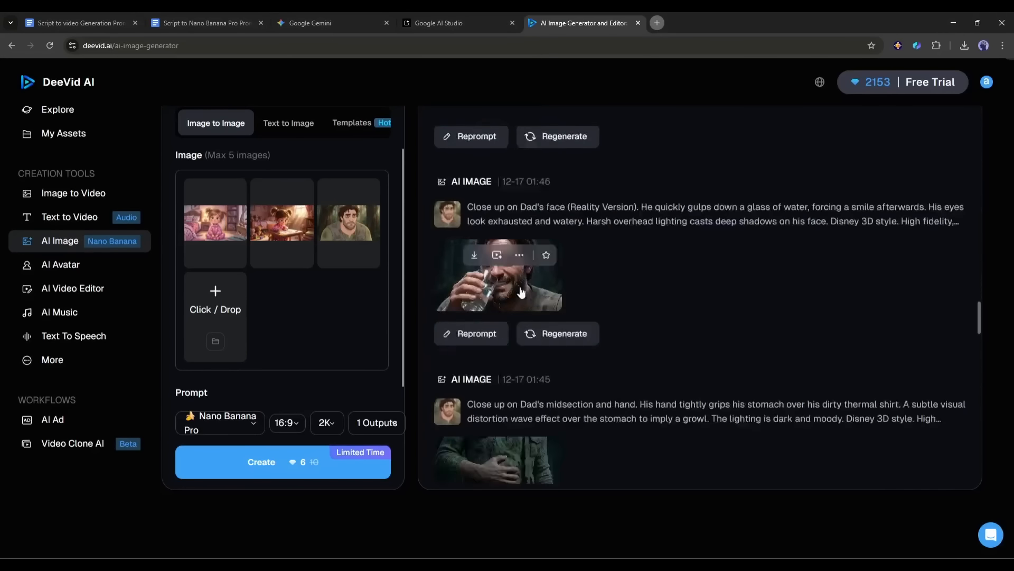
Step: Review the generated shot images in the results list and switch to the Image to Video tool
scroll(521, 292, down, 20)
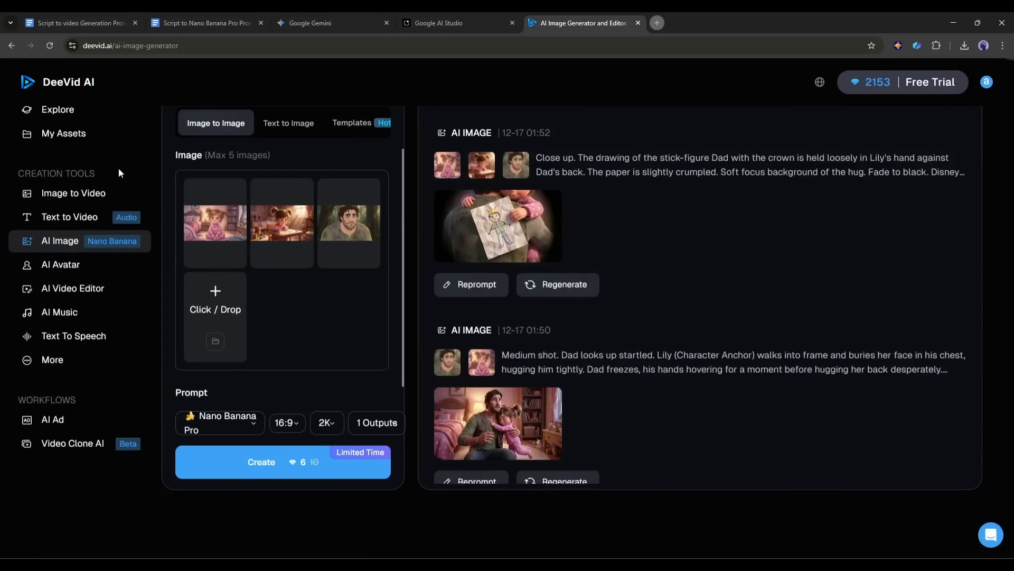
click(79, 194)
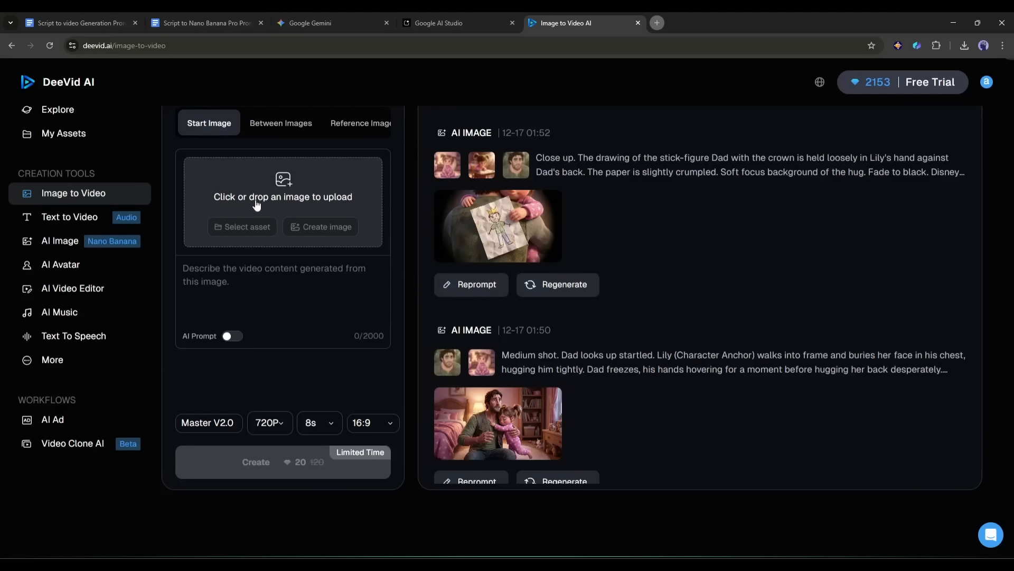
Step: Look over the Between Images and Reference Images input modes, ending on the Start Image mode
click(256, 282)
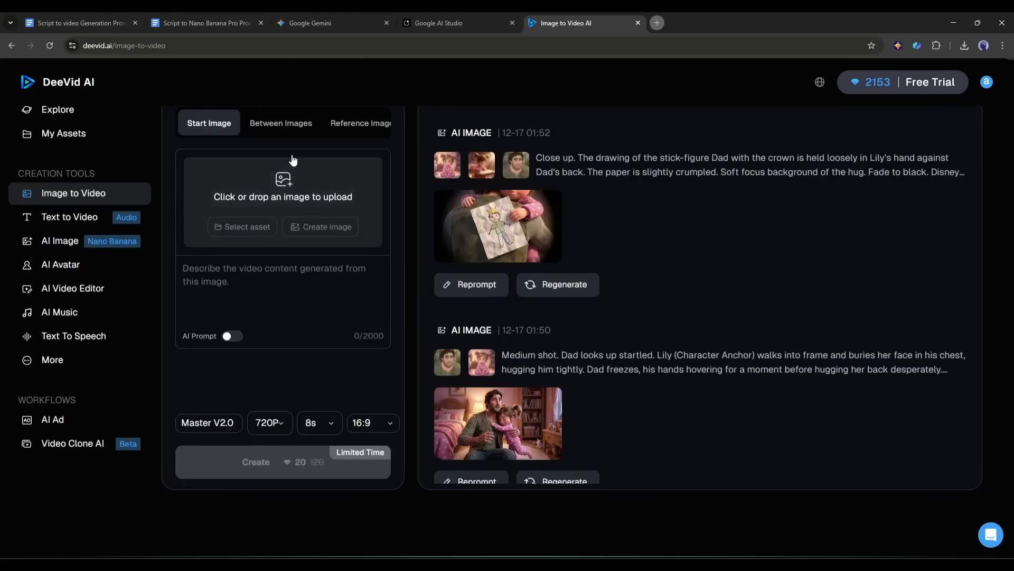
click(282, 133)
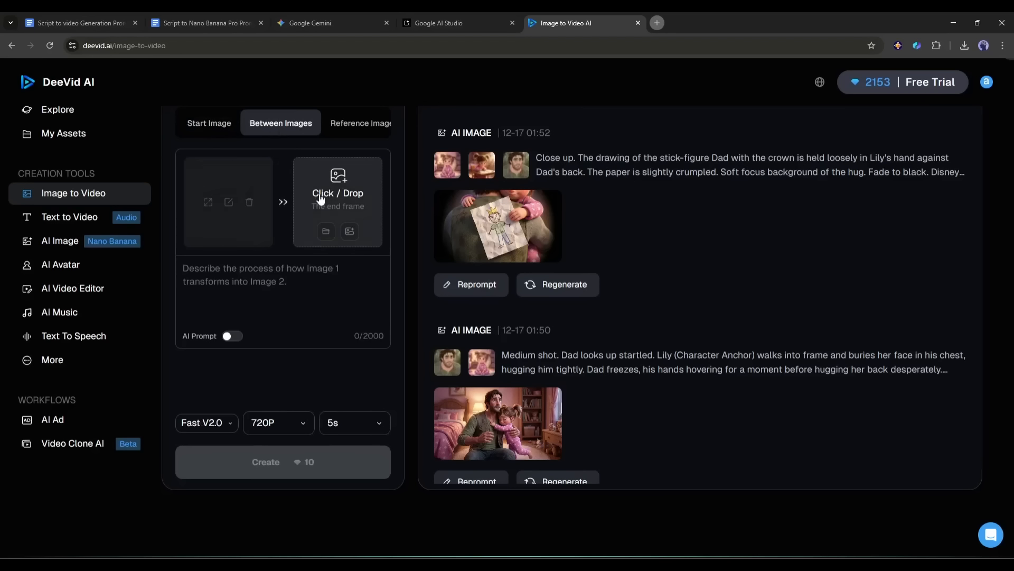
click(364, 125)
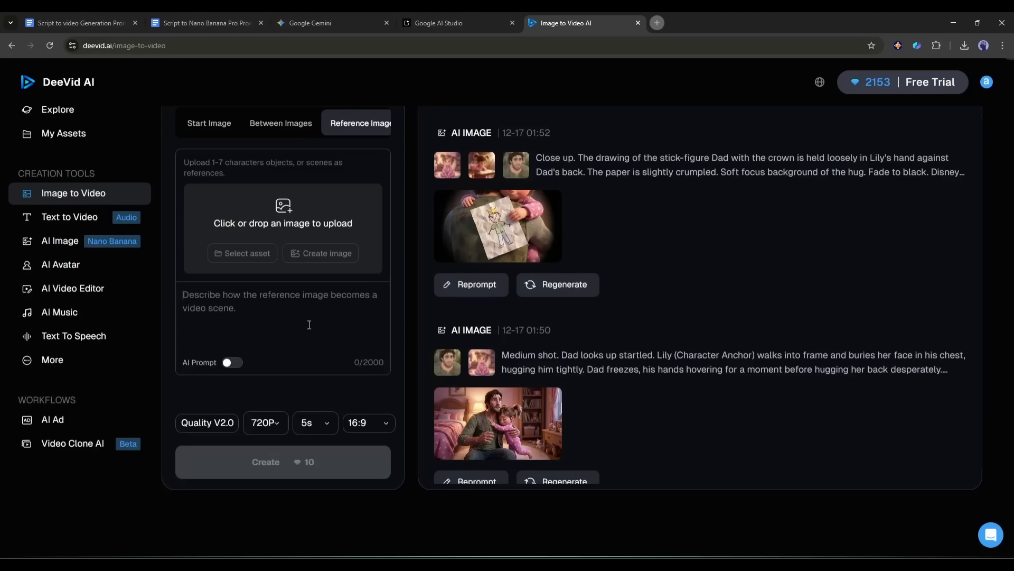
click(212, 120)
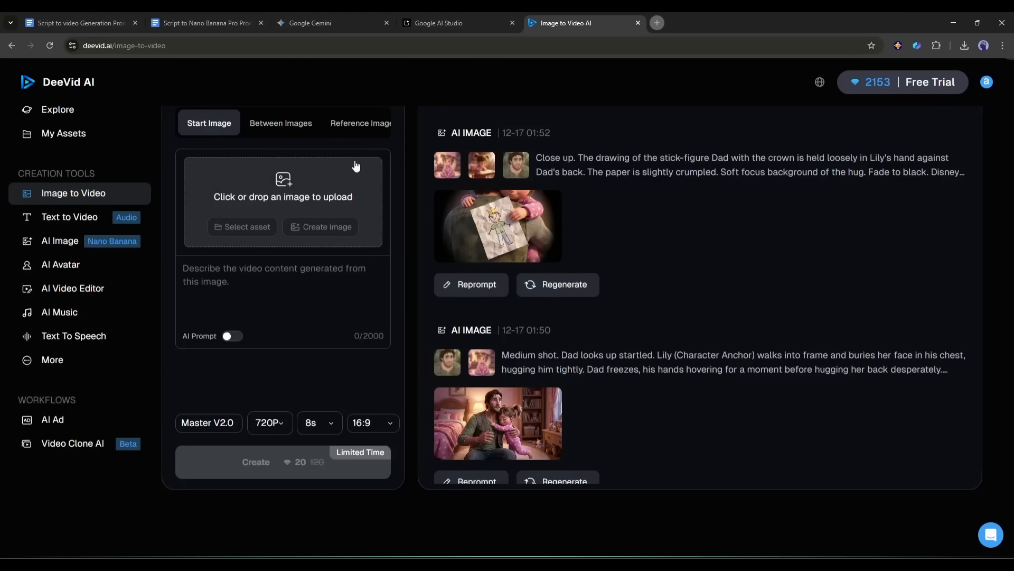
Step: Set the saved creation of the girl drawing at her desk as the video's start image
click(242, 226)
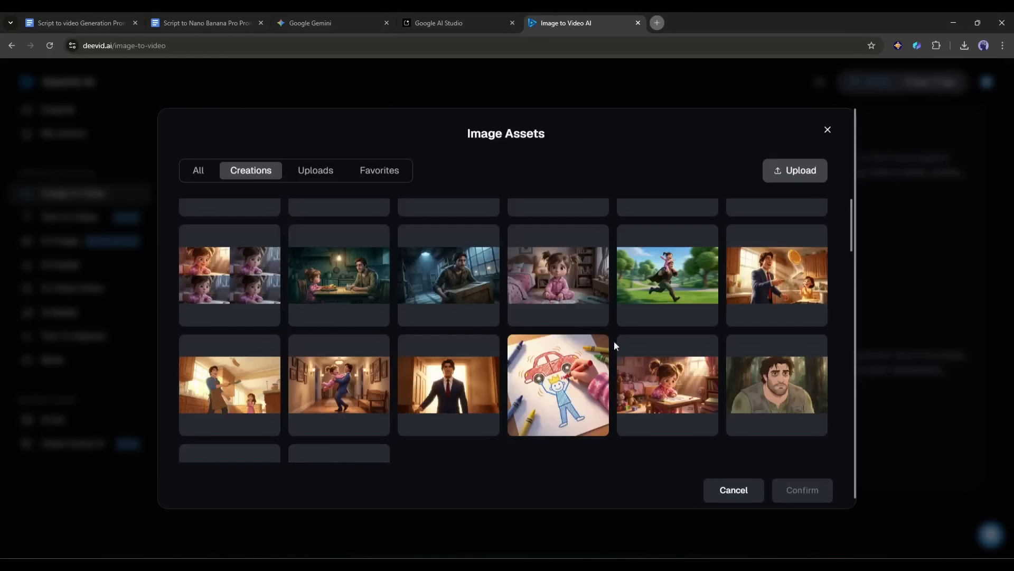
click(660, 375)
click(802, 490)
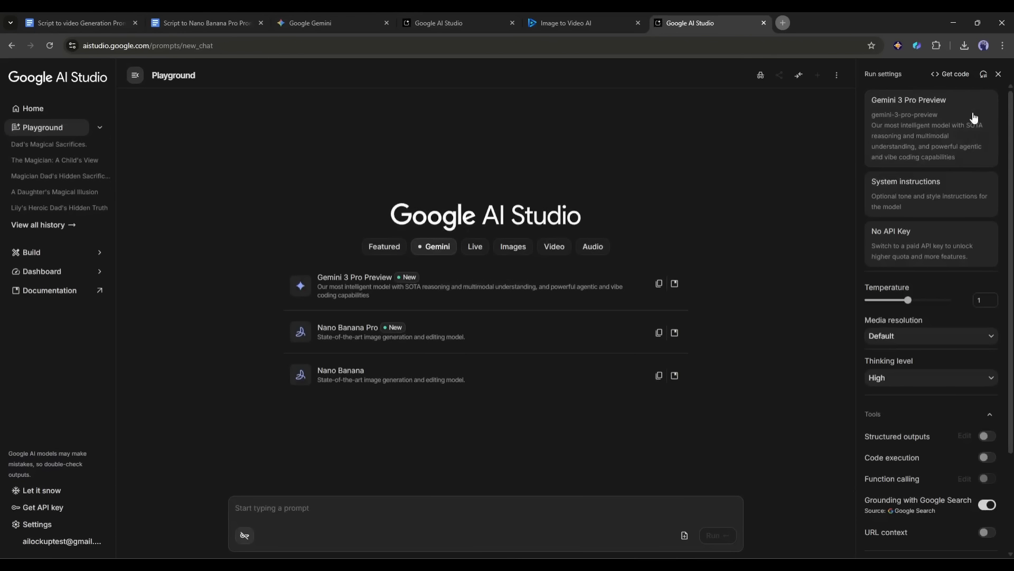
Step: In a new Google AI Studio chat, choose Gemini 3 Pro Preview and create a system instruction titled "Video Generator Prompt"
click(945, 123)
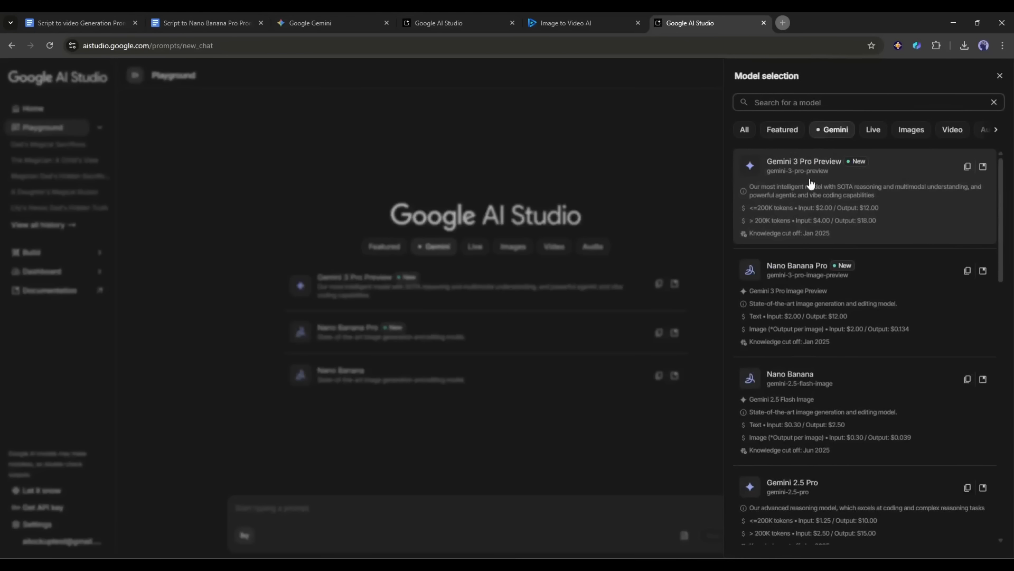
click(831, 186)
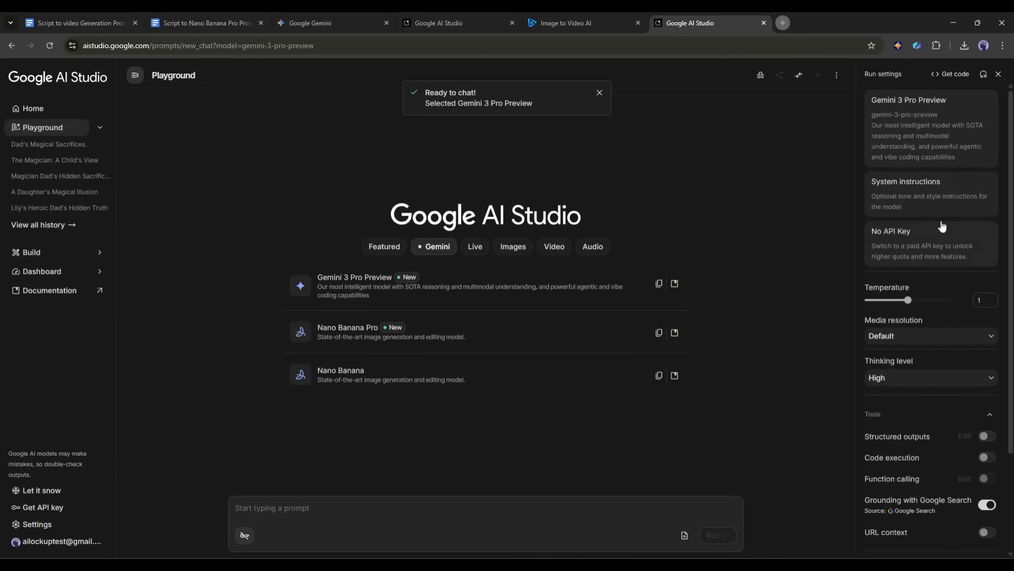
click(924, 196)
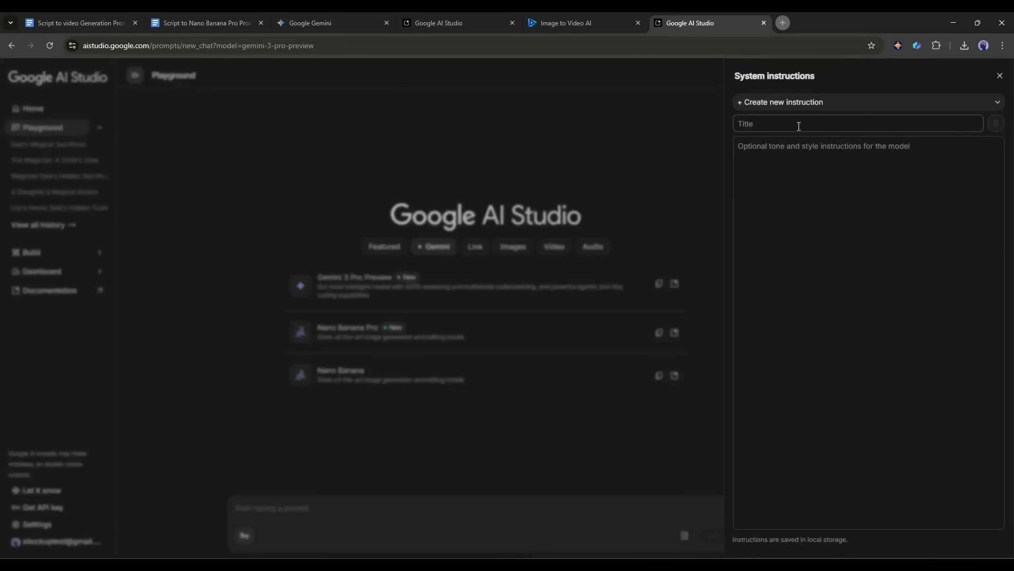
click(799, 126)
text(Videio )
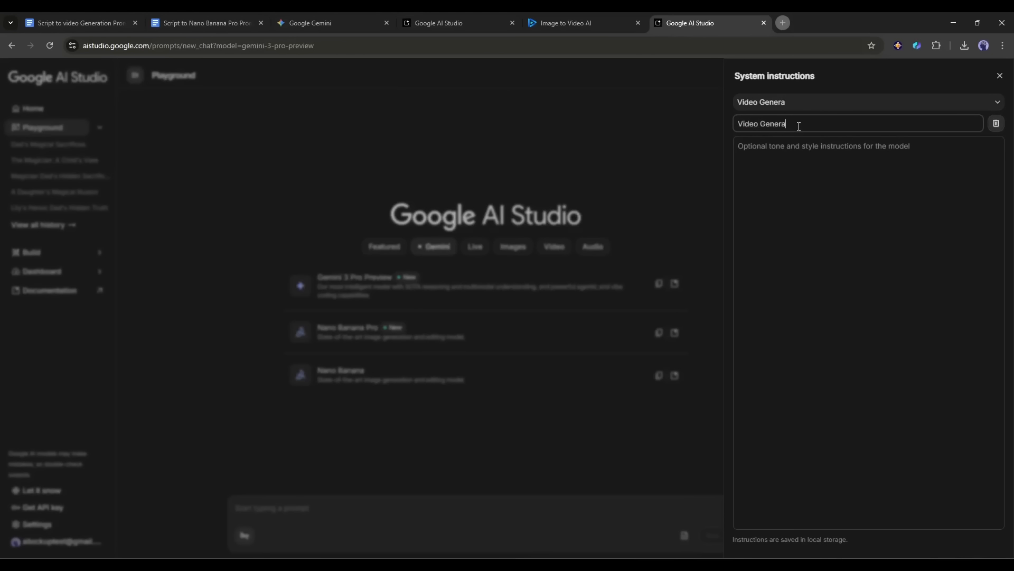
text(Generator Prompt)
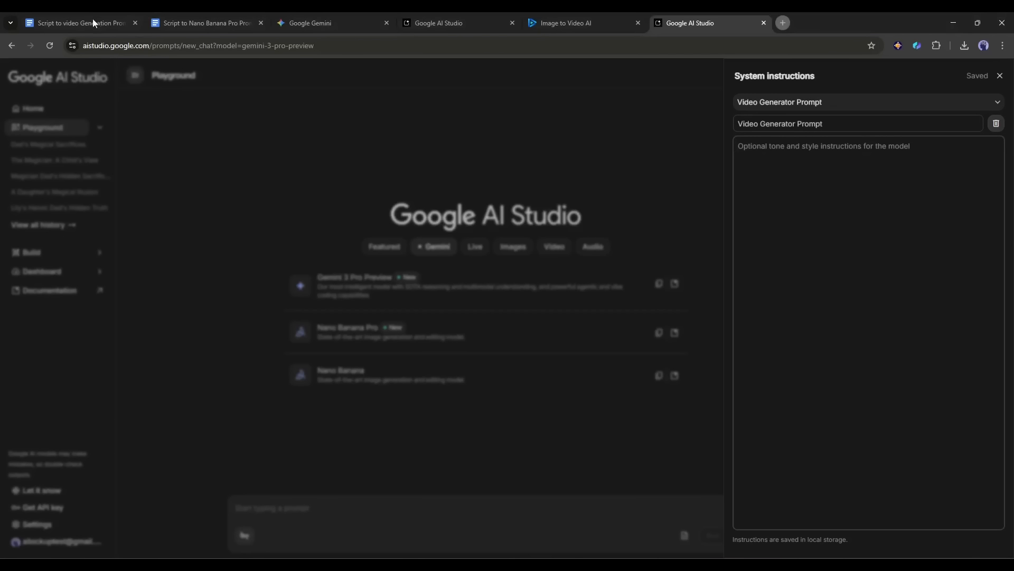
Step: Copy the entire "Script to video Generation Prompt Guide" document into the Video Generator Prompt system instruction
click(93, 22)
right_click(422, 275)
key(ctrl+a)
scroll(527, 473, down, 15)
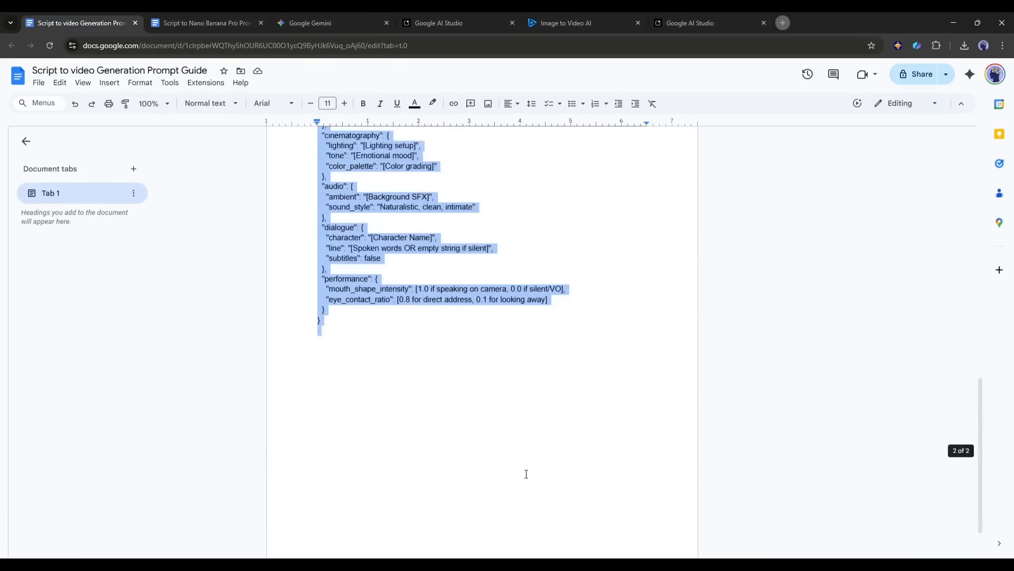
scroll(526, 473, up, 14)
right_click(381, 309)
click(410, 281)
click(690, 23)
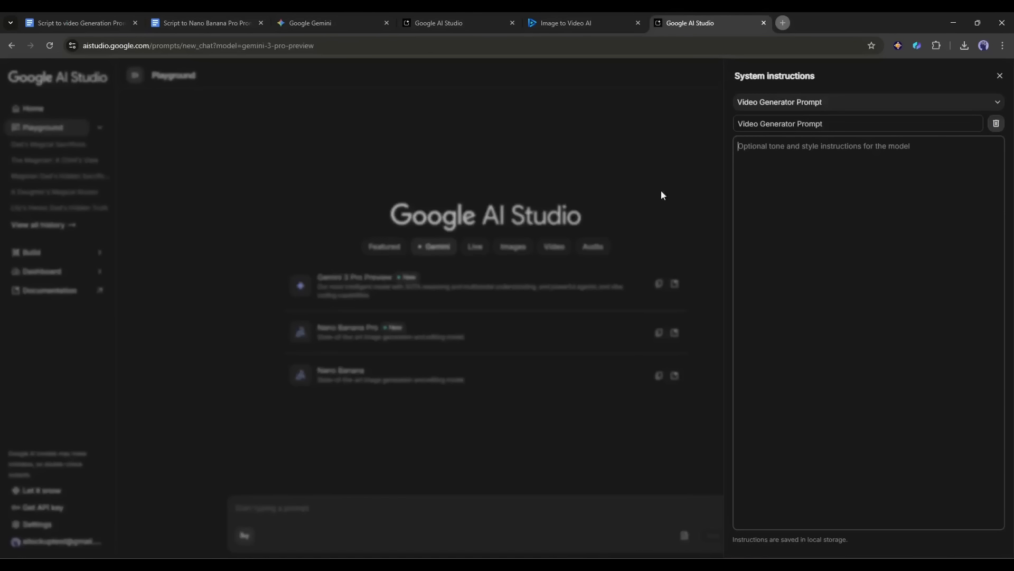
click(799, 179)
key(ctrl+v)
click(698, 149)
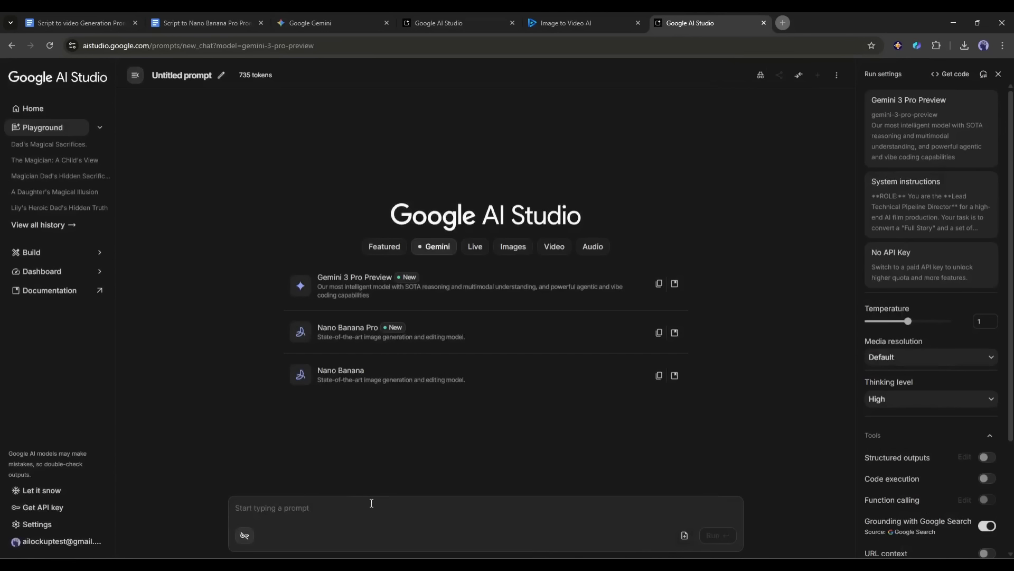
Step: Begin the chat prompt with "Here is the script:" followed by the full copied script
click(344, 506)
text(Here)
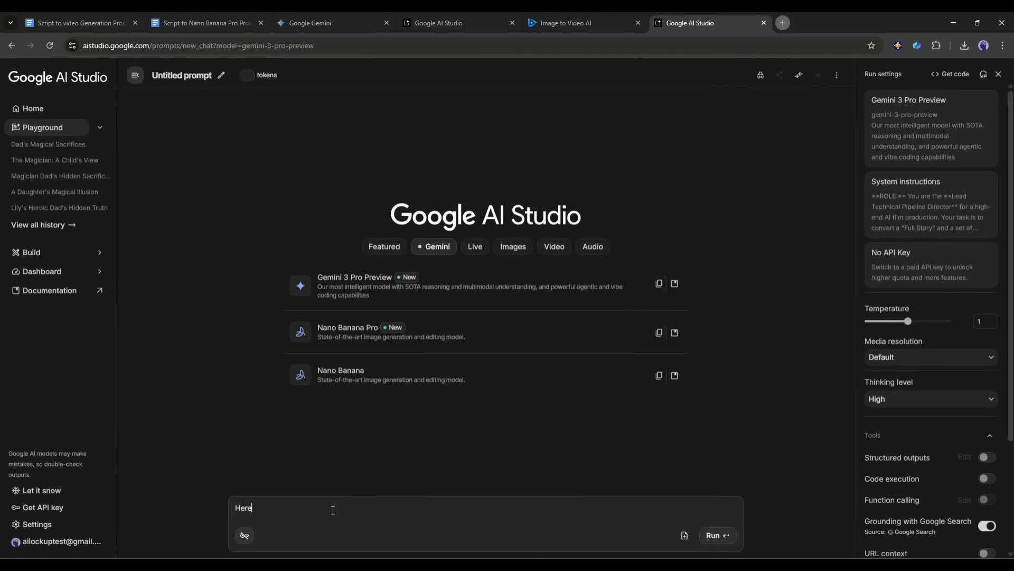
text( is the script:)
key(ctrl+v)
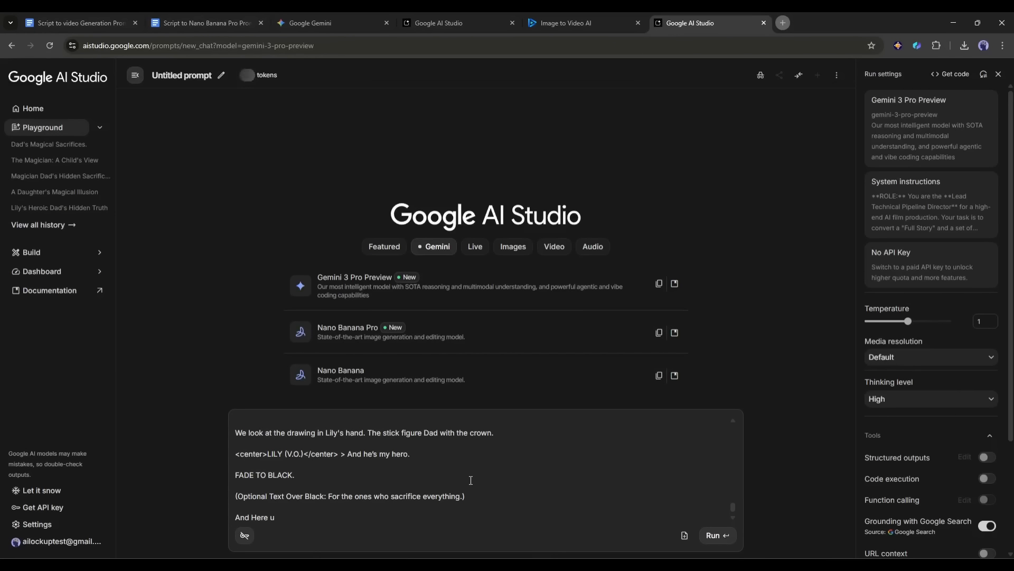
Step: Add "And Here is the Nano Banana prompt (Scene by Scene):" with the scene prompts copied from the earlier AI Studio chat, and run it
click(438, 23)
click(728, 130)
click(782, 199)
click(690, 23)
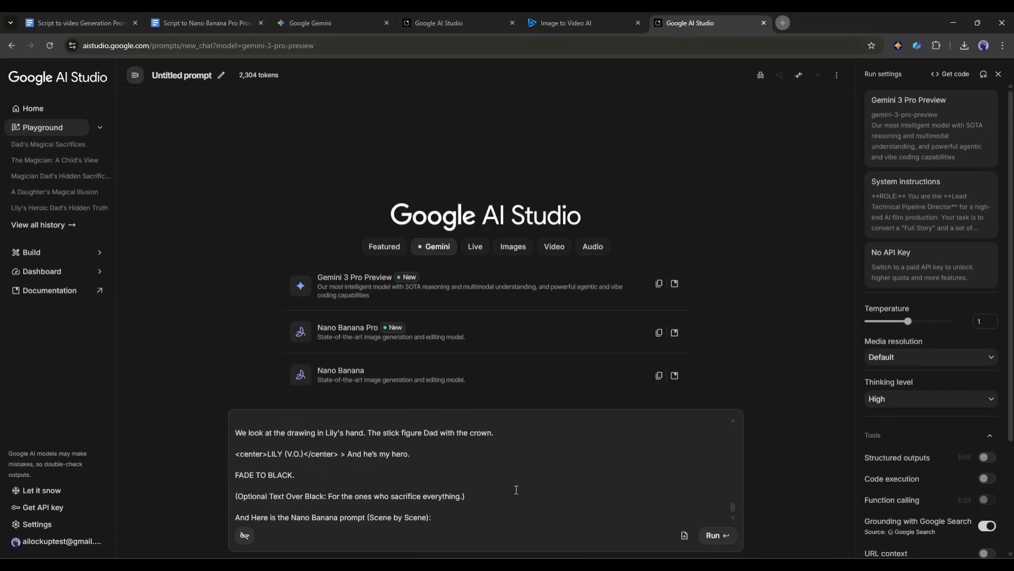
key(ctrl+v)
click(713, 535)
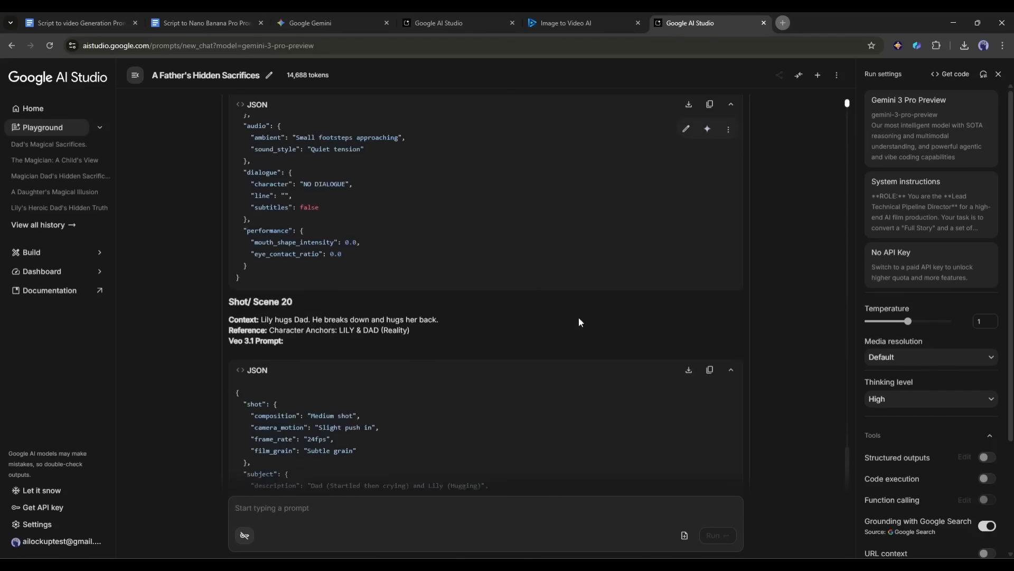
Step: Review the generated scene prompts and copy the Shot/Scene 1 JSON prompt
scroll(815, 318, up, 15)
scroll(325, 280, up, 10)
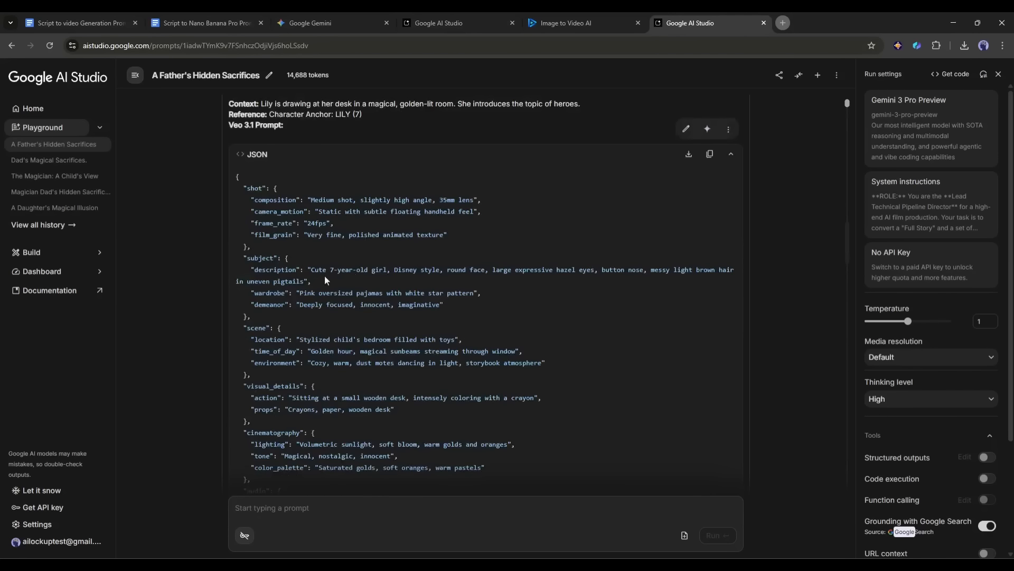
scroll(257, 223, down, 6)
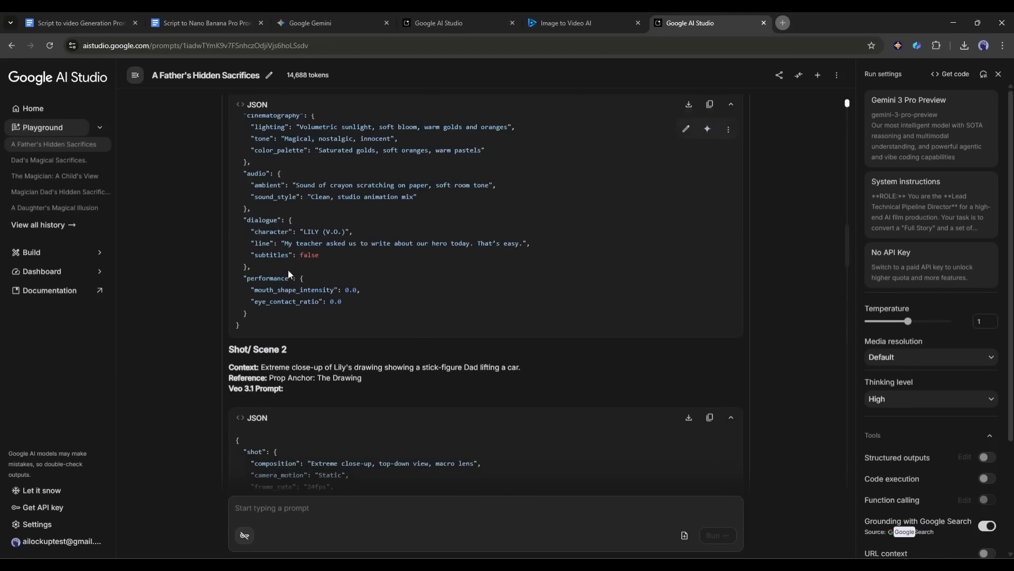
scroll(284, 270, up, 7)
click(709, 207)
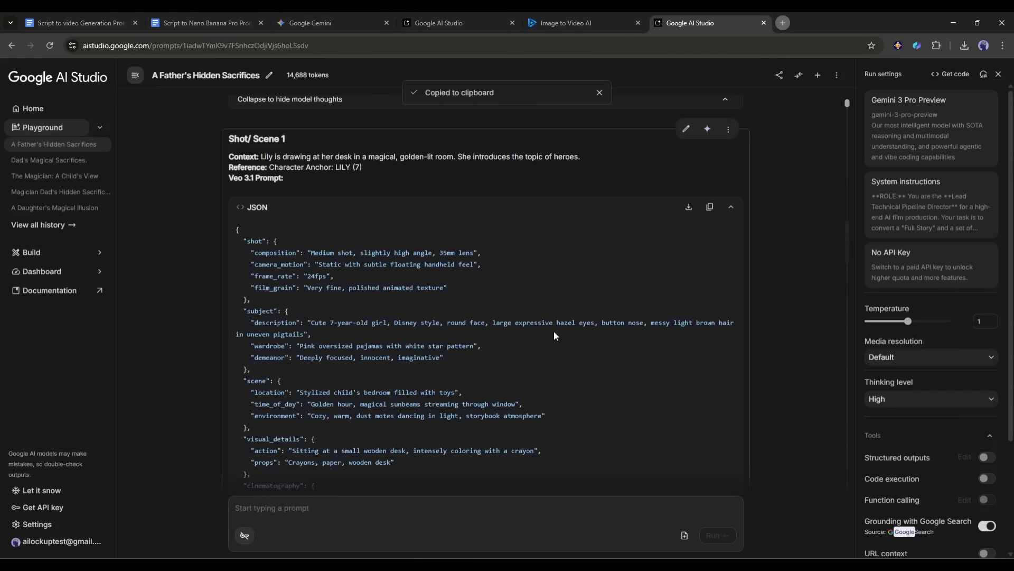
scroll(638, 186, up, 1)
Step: Switch to DeeVid AI and paste the Scene 1 JSON as the video description
click(550, 16)
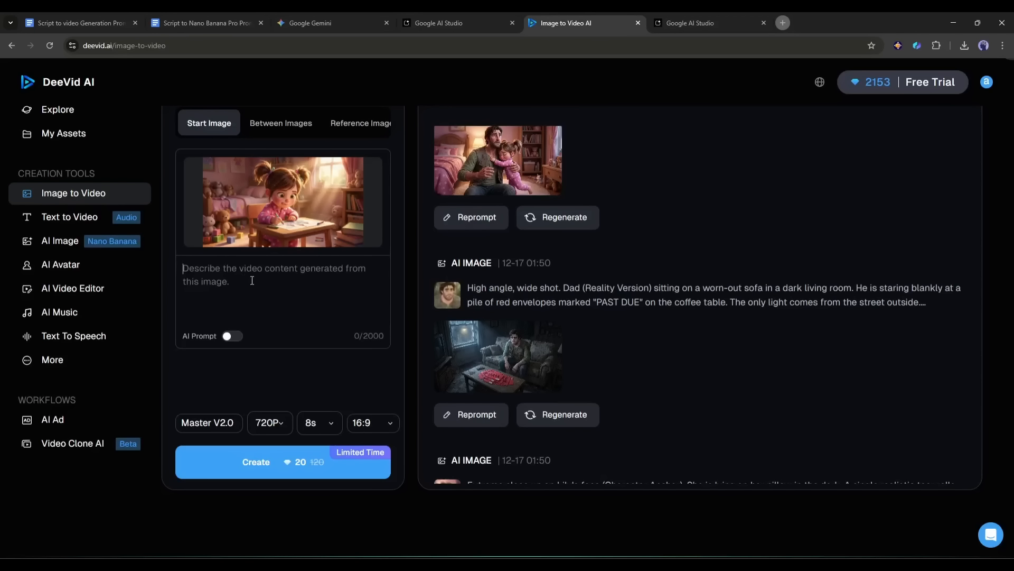
key(ctrl+v)
scroll(382, 296, down, 6)
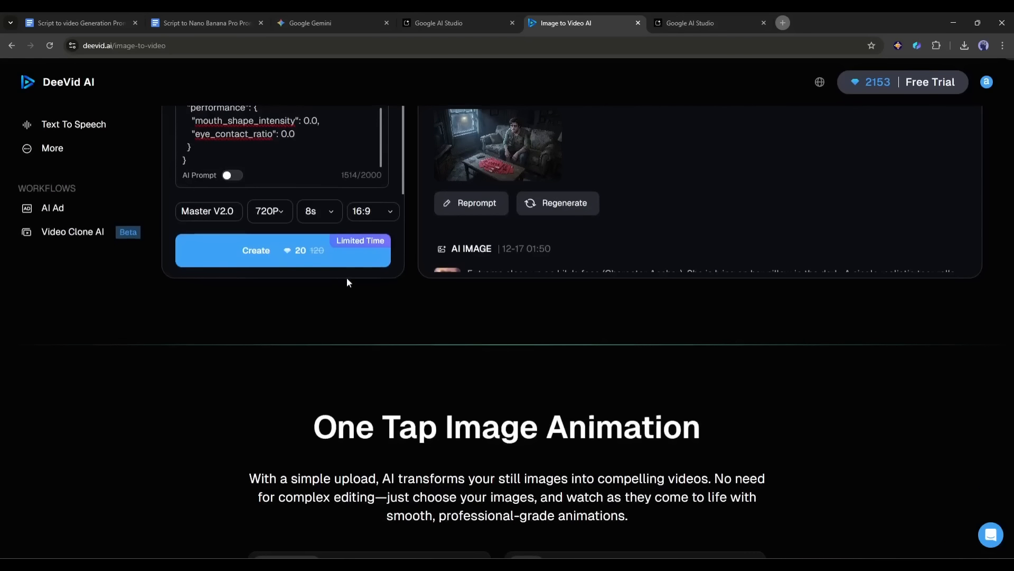
scroll(83, 372, up, 3)
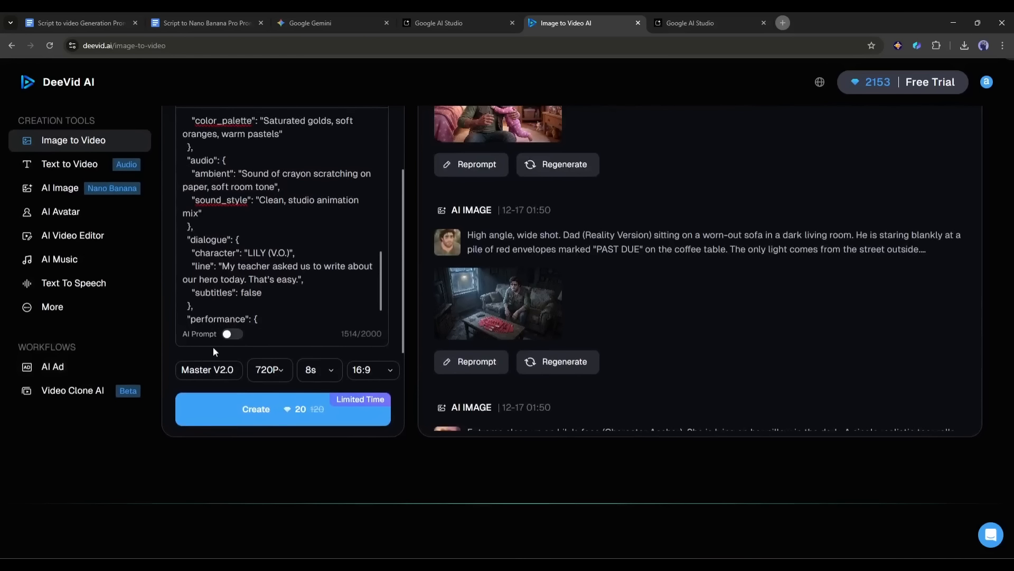
Step: Review the available video models, generate the Scene 1 video with Master V2.0 and play the result
click(206, 369)
scroll(284, 346, down, 2)
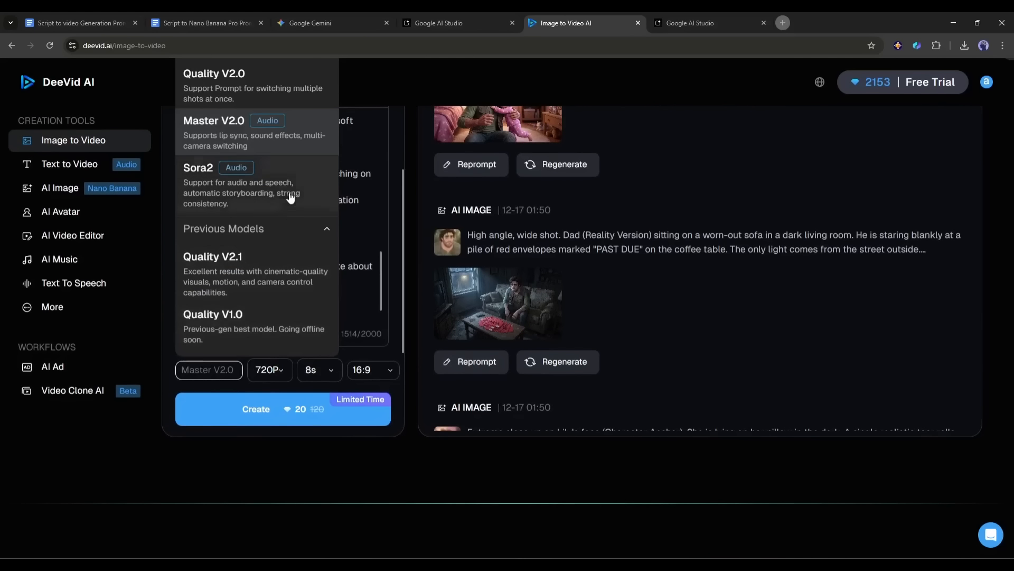
scroll(260, 226, down, 1)
scroll(279, 267, up, 3)
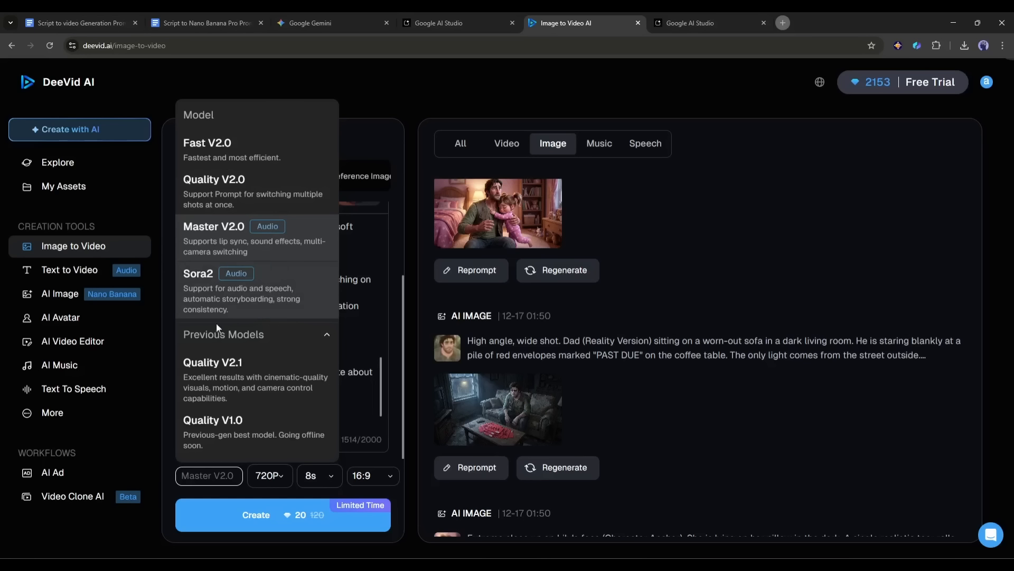
click(259, 243)
scroll(213, 388, down, 2)
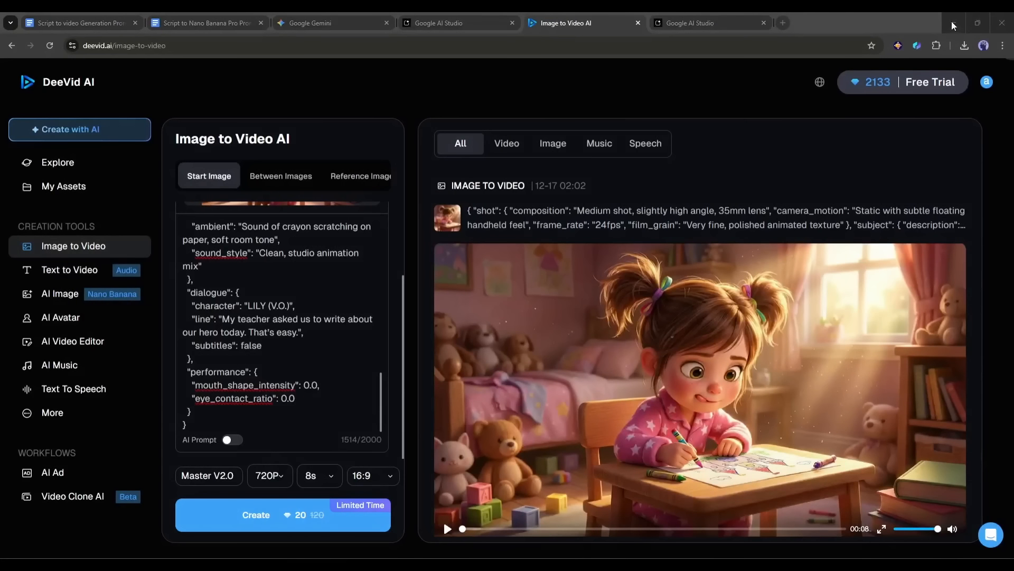
click(686, 341)
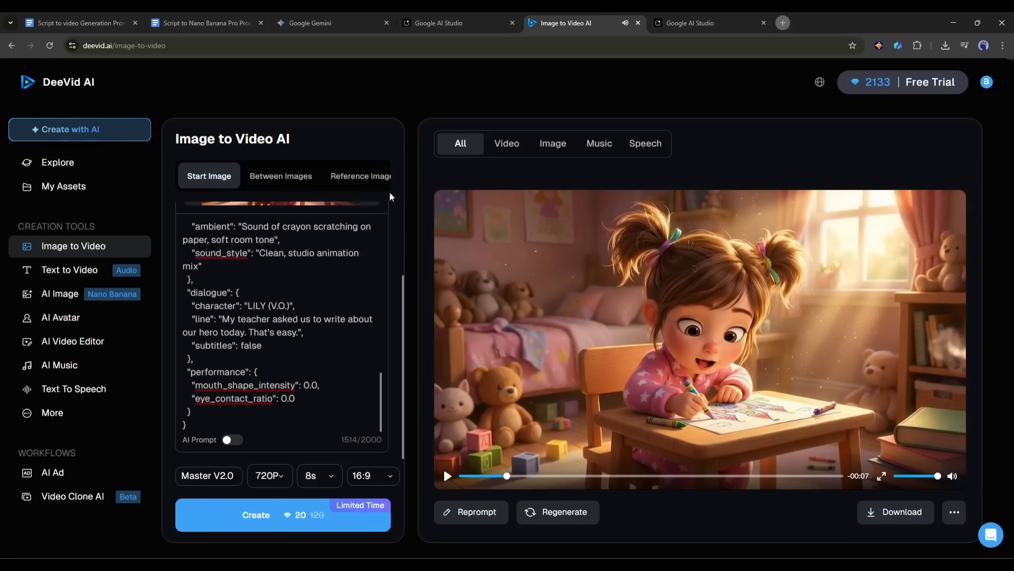
Step: Replace the start image with the crayon drawing file Untitled design (19).jpg from Downloads
scroll(310, 379, up, 8)
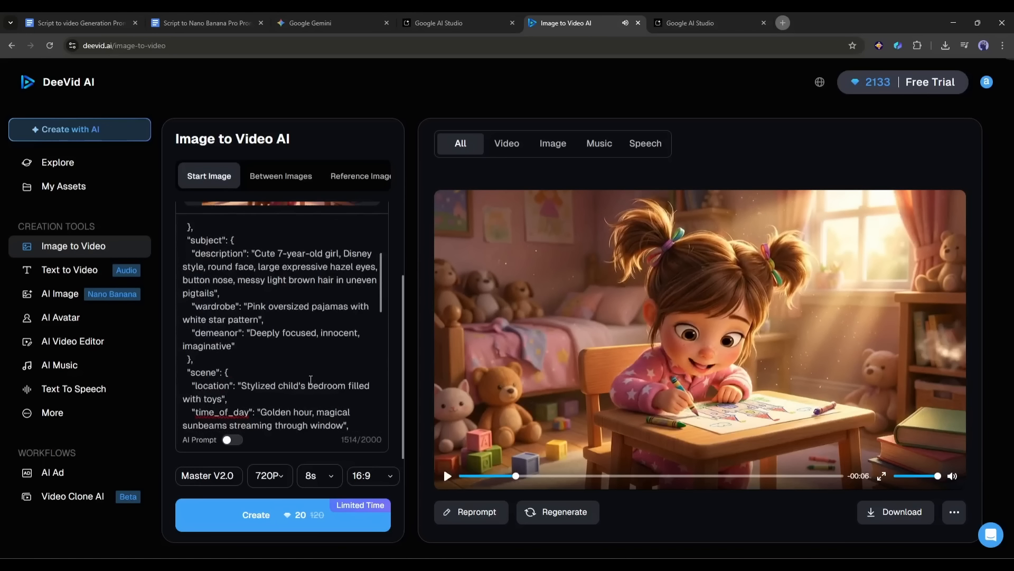
scroll(311, 379, up, 5)
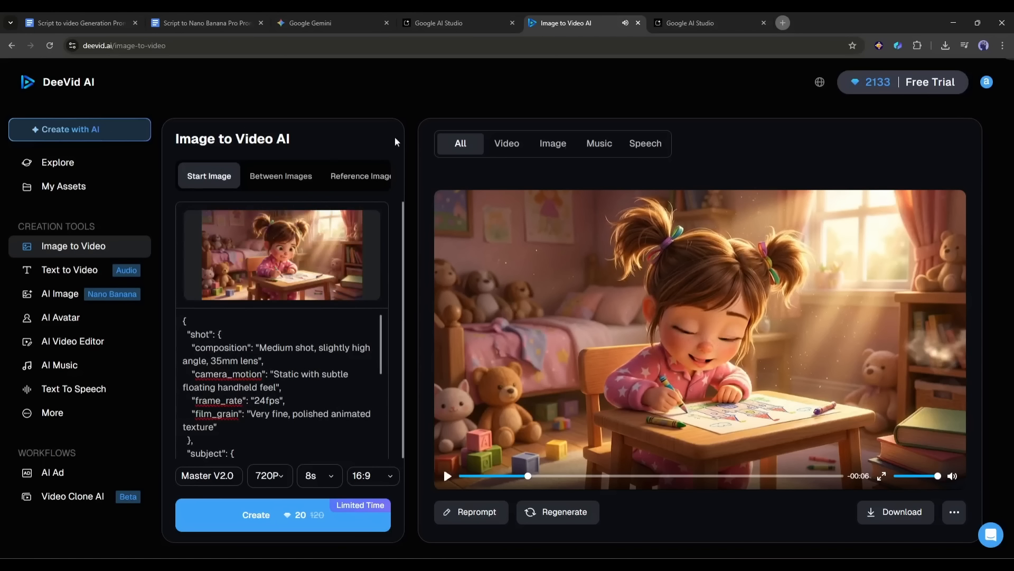
click(303, 254)
click(233, 240)
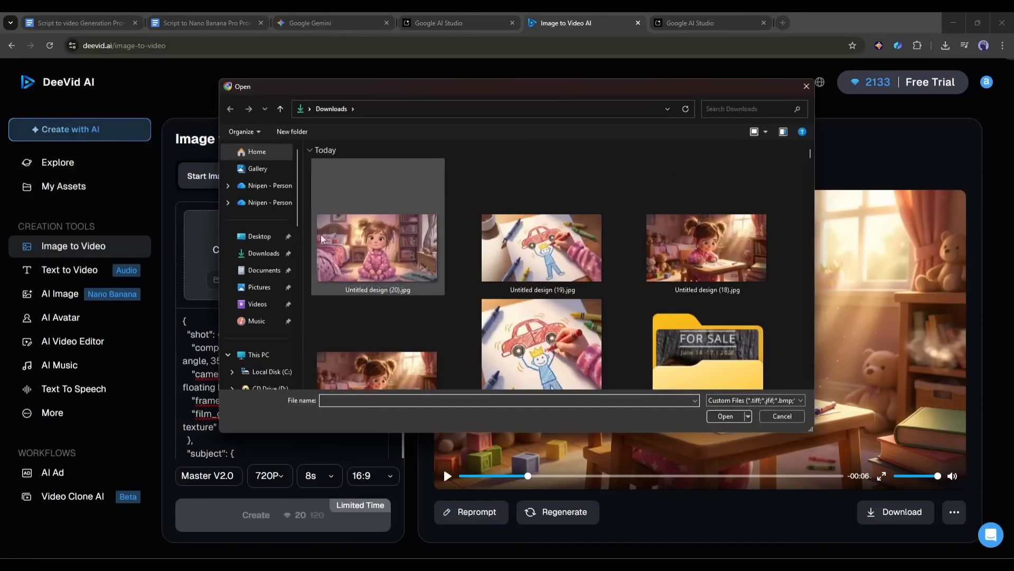
double_click(541, 207)
Step: Replace DeeVid AI's video description with the Shot/Scene 2 JSON copied from AI Studio and generate the video
click(690, 23)
scroll(429, 304, down, 10)
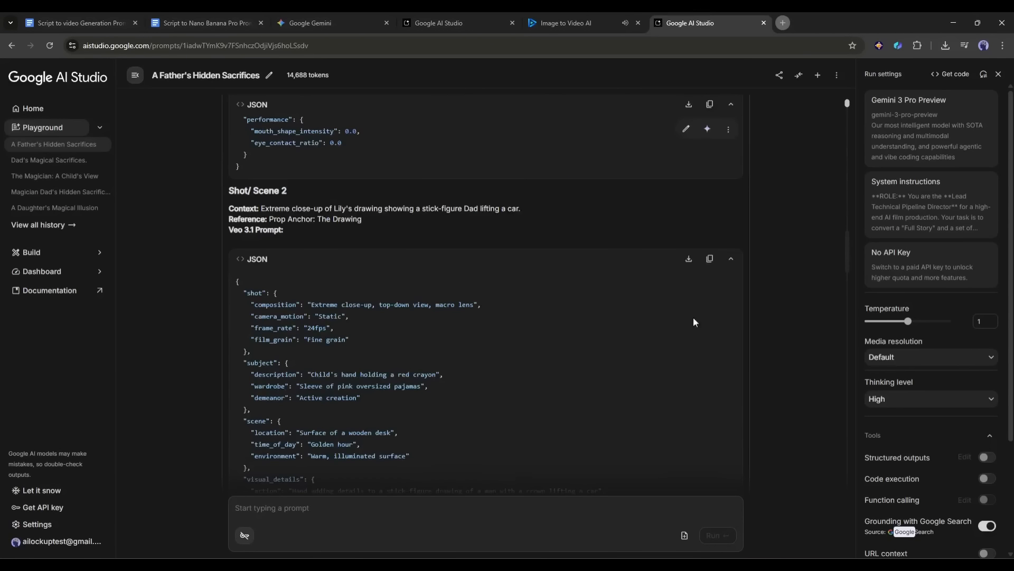
click(709, 258)
click(569, 20)
click(273, 370)
key(ctrl+a)
key(ctrl+v)
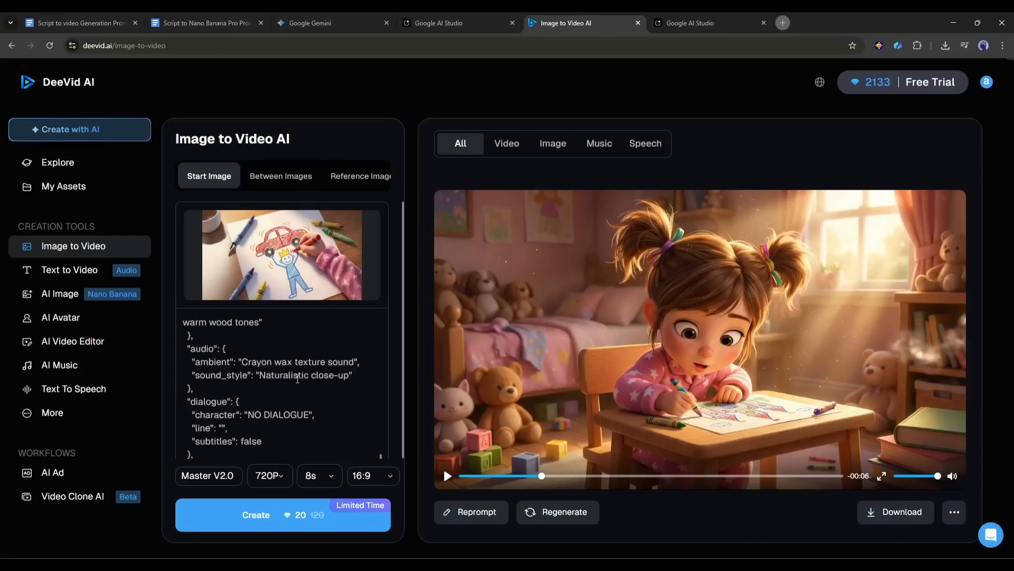
scroll(338, 365, down, 5)
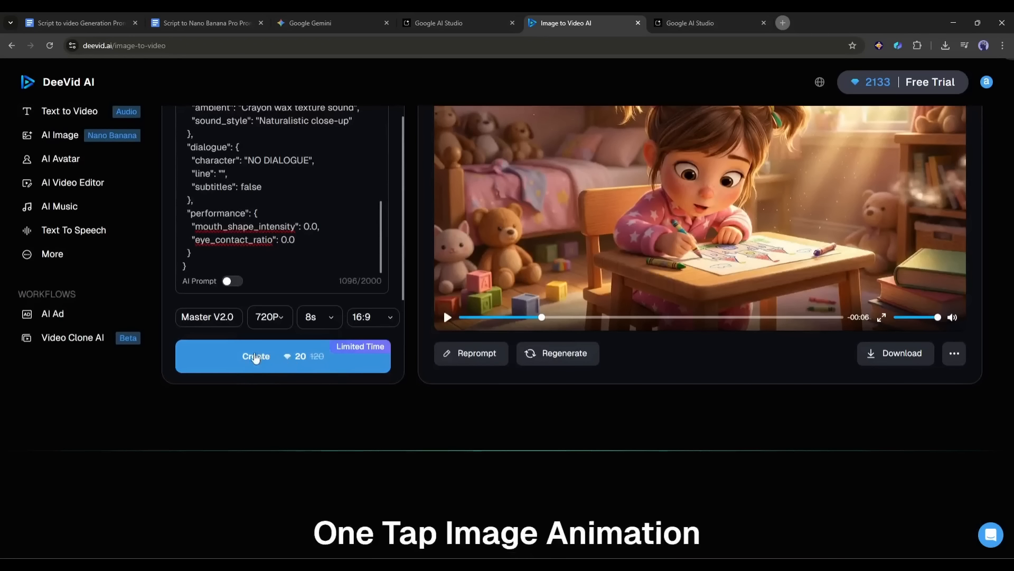
click(255, 357)
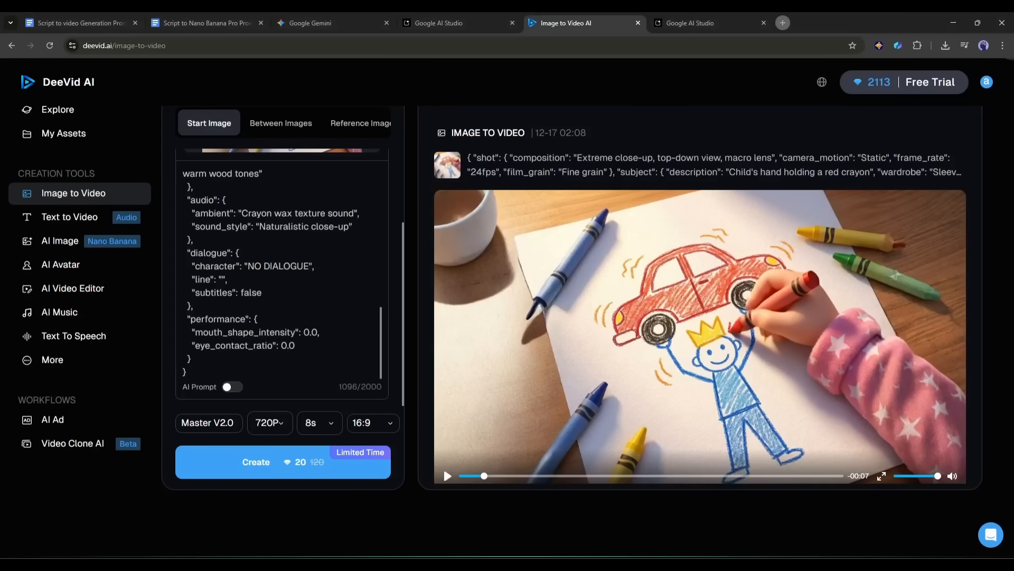
Step: Play the generated crayon drawing video and review the other generated scene videos, including the father running with the girl on his shoulders
click(636, 436)
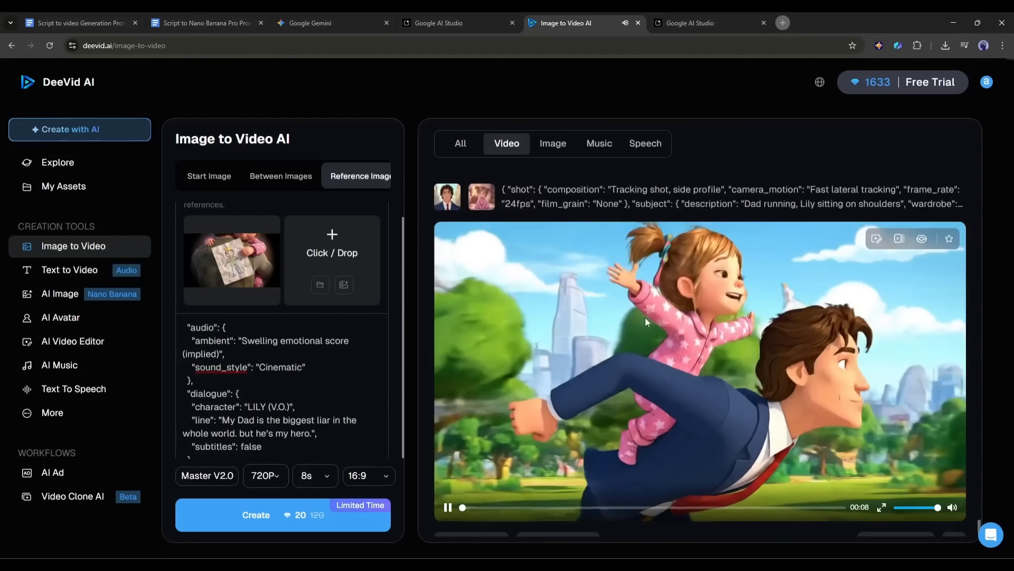
scroll(645, 319, down, 1)
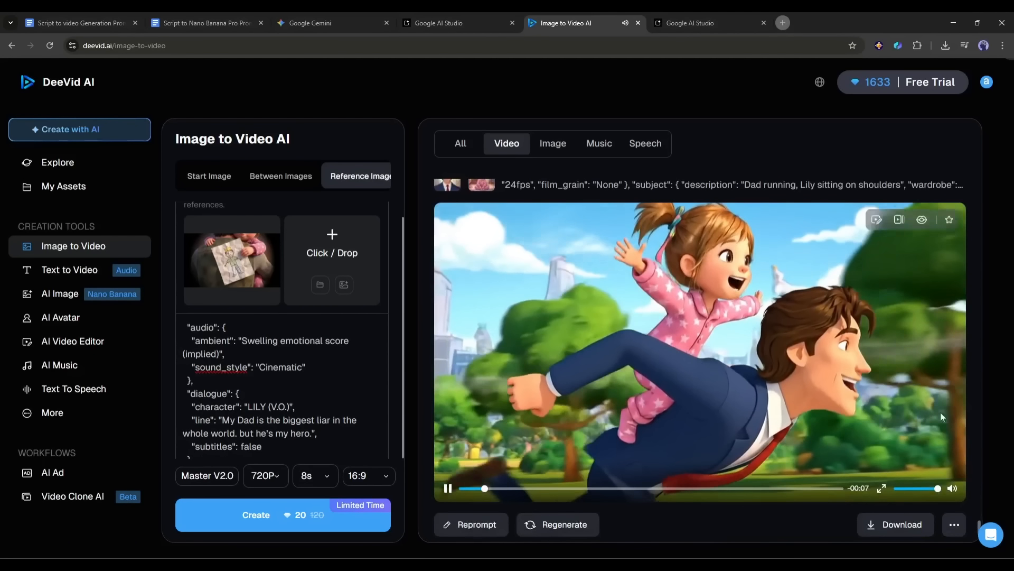
scroll(800, 424, down, 5)
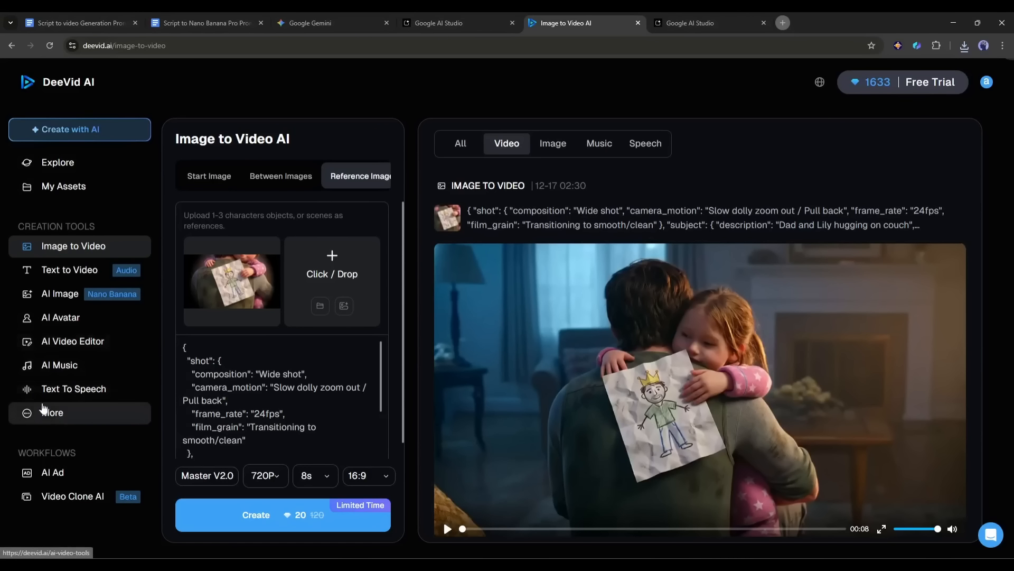
Step: Look through the Text To Speech, AI Music, AI Avatar and AI Video Editor tools and the additional AI video tools
click(85, 395)
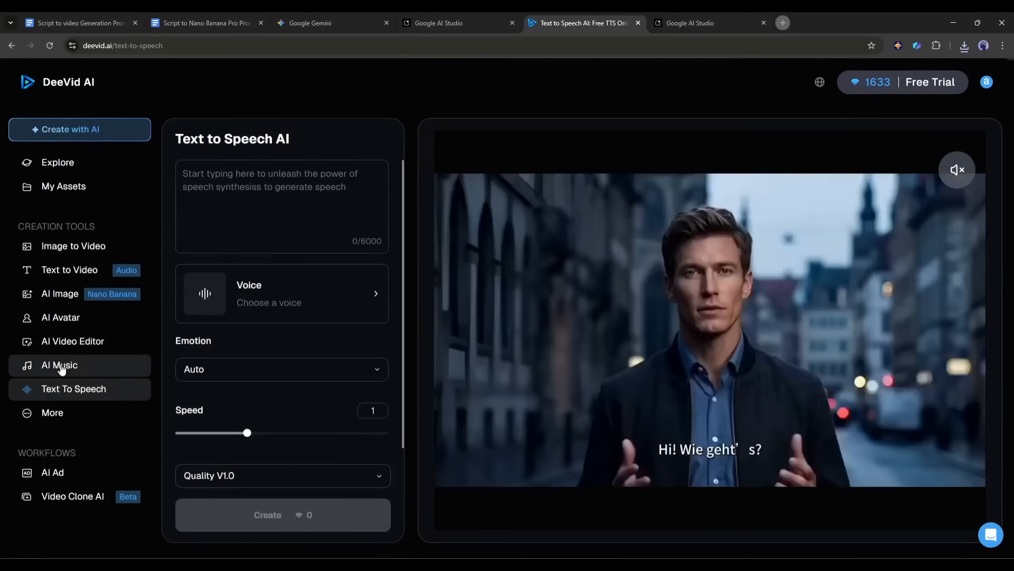
click(57, 364)
click(48, 318)
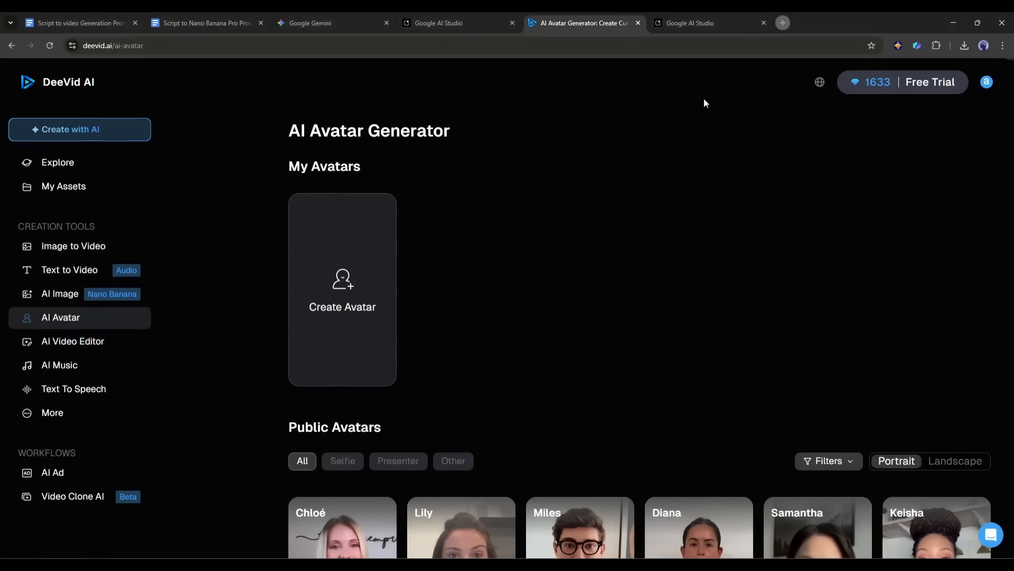
scroll(166, 315, down, 2)
click(80, 237)
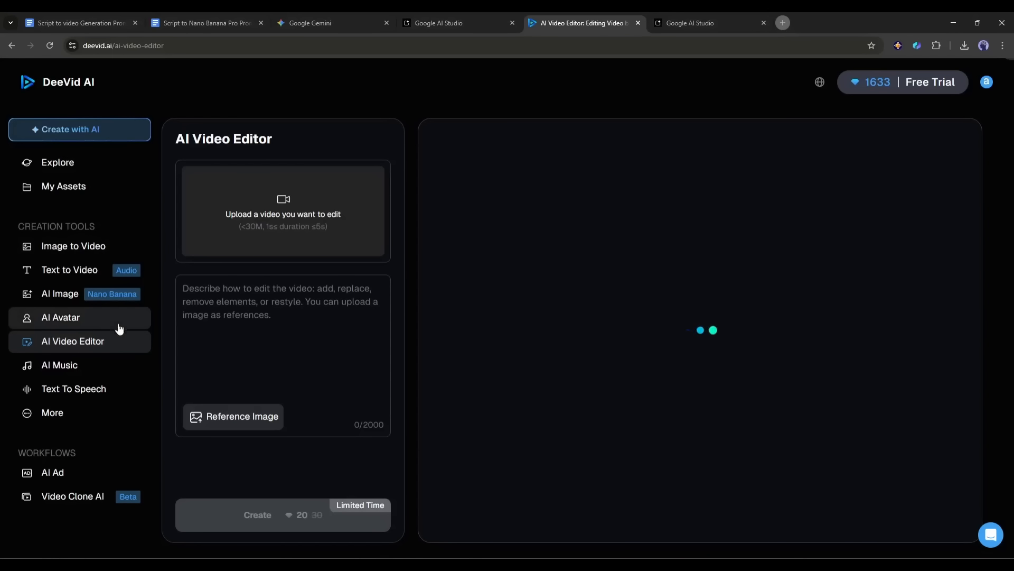
click(59, 417)
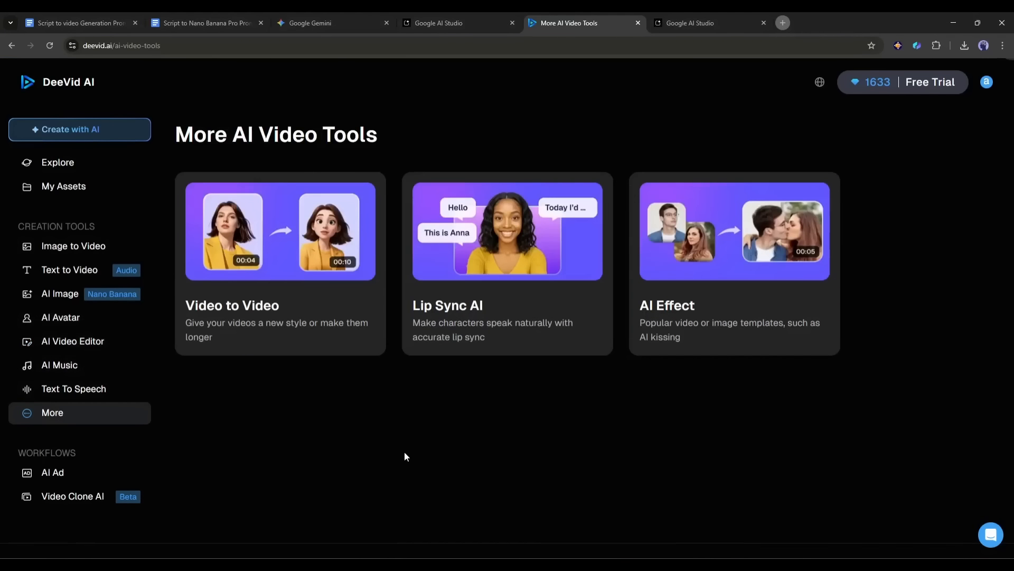